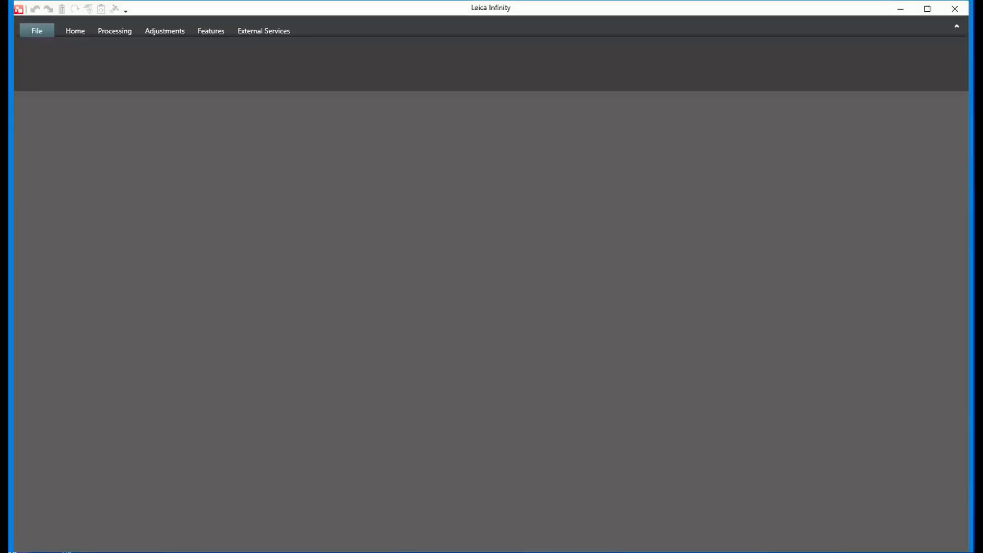
- Create a new project named Import_lat_long, keeping the default units, storage location and UTM44N coordinate system
left_click(36, 31)
left_click(33, 33)
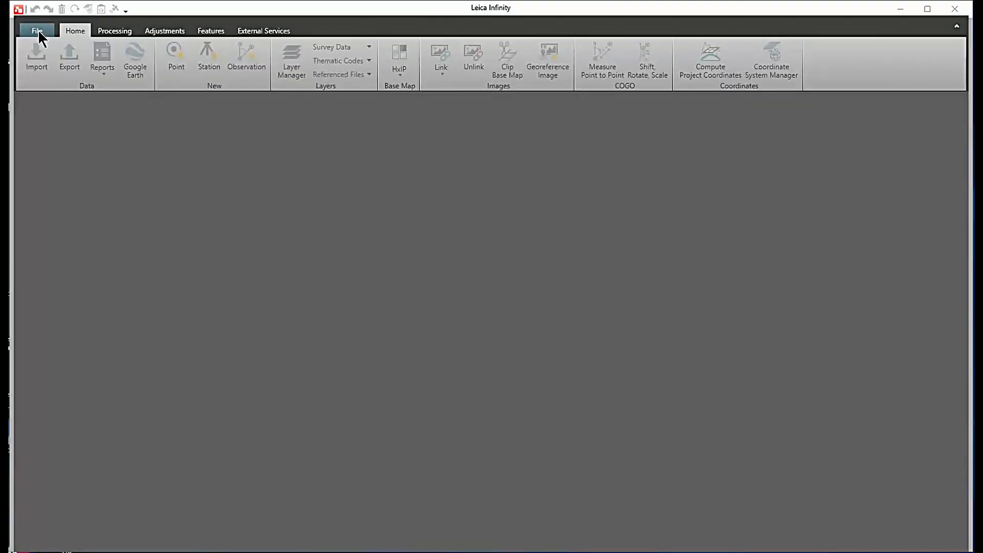
left_click(39, 36)
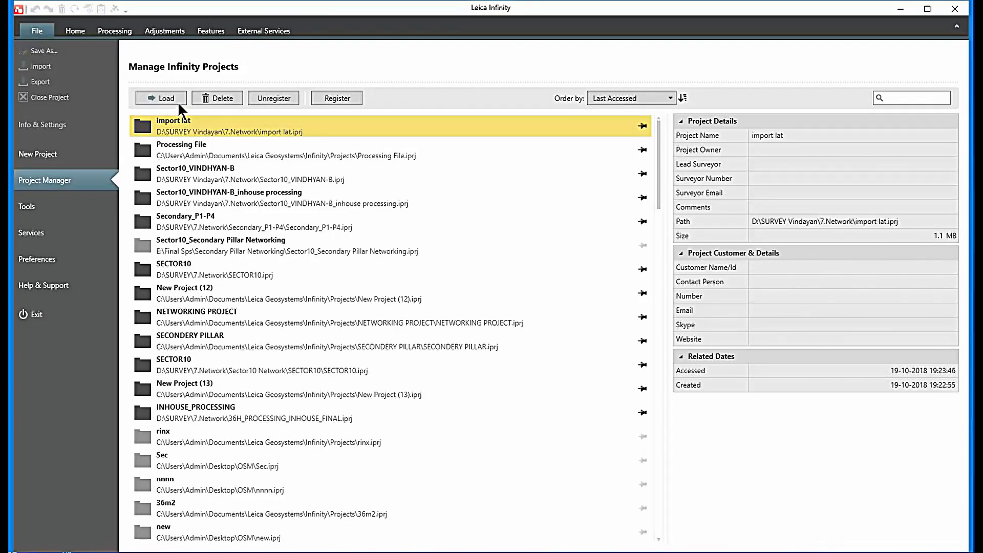
left_click(39, 154)
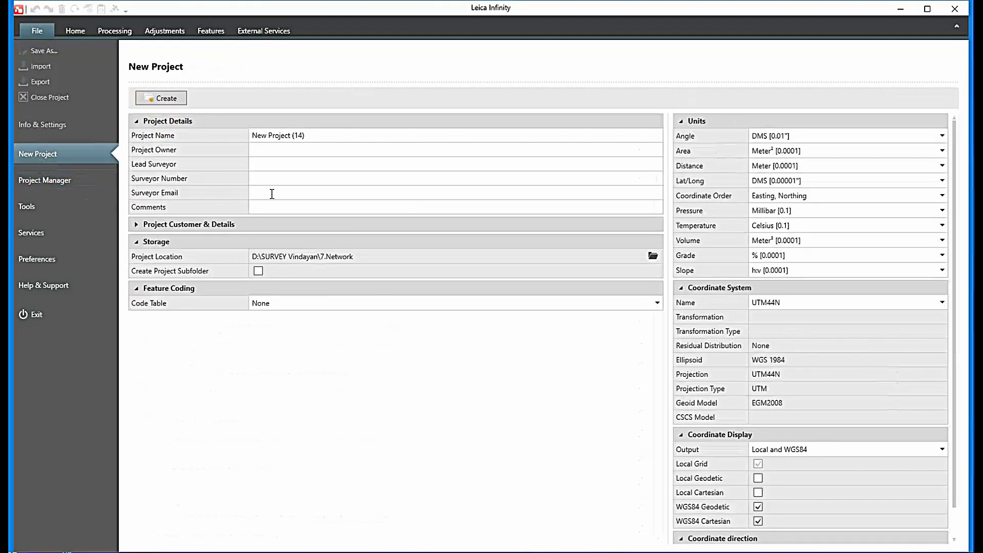
left_click(312, 124)
left_click(300, 123)
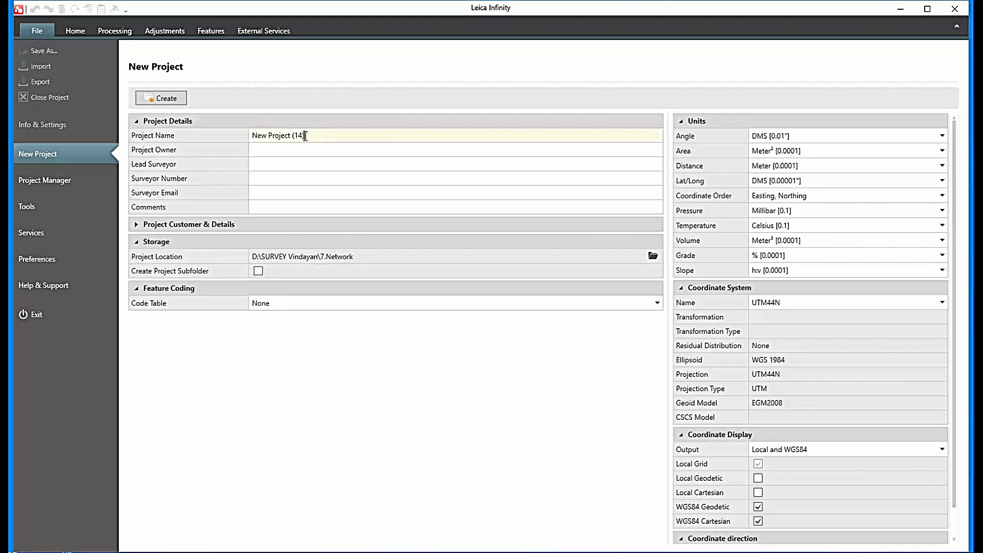
left_click(305, 135)
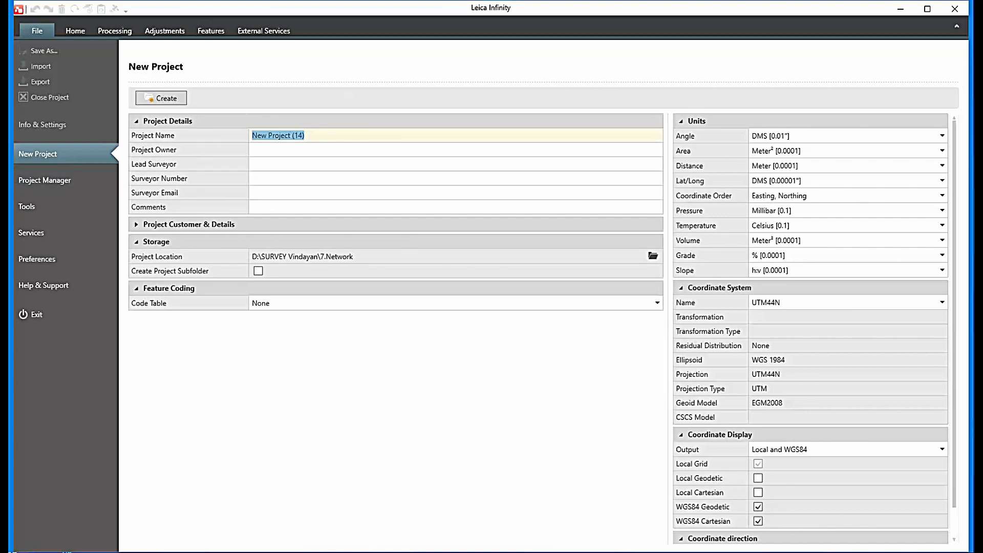
key("BackSpace")
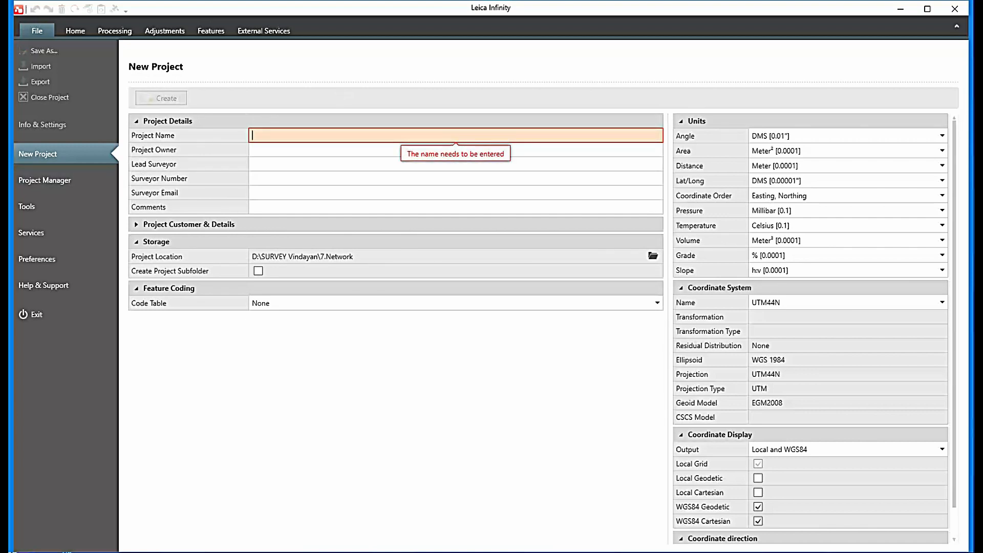
type("Import_lat_long")
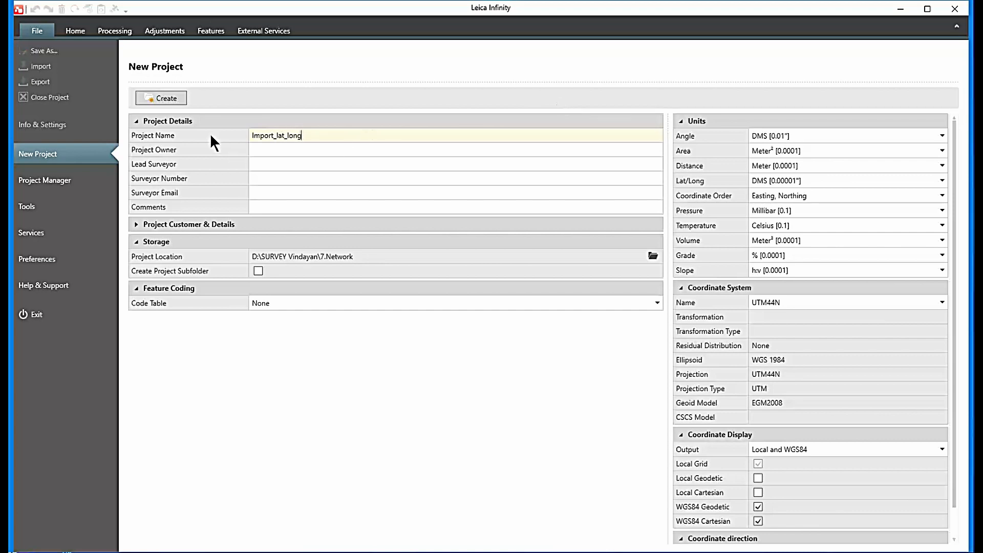
left_click(168, 99)
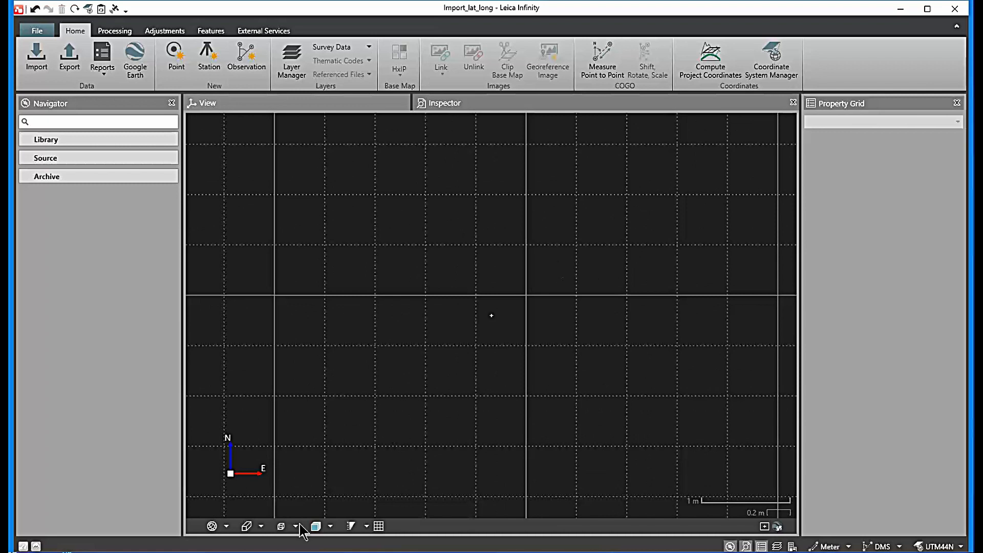
- Switch to the Map folder, open Survey_points.xlsx in Excel and review its point ID, latitude and longitude columns
left_click(190, 548)
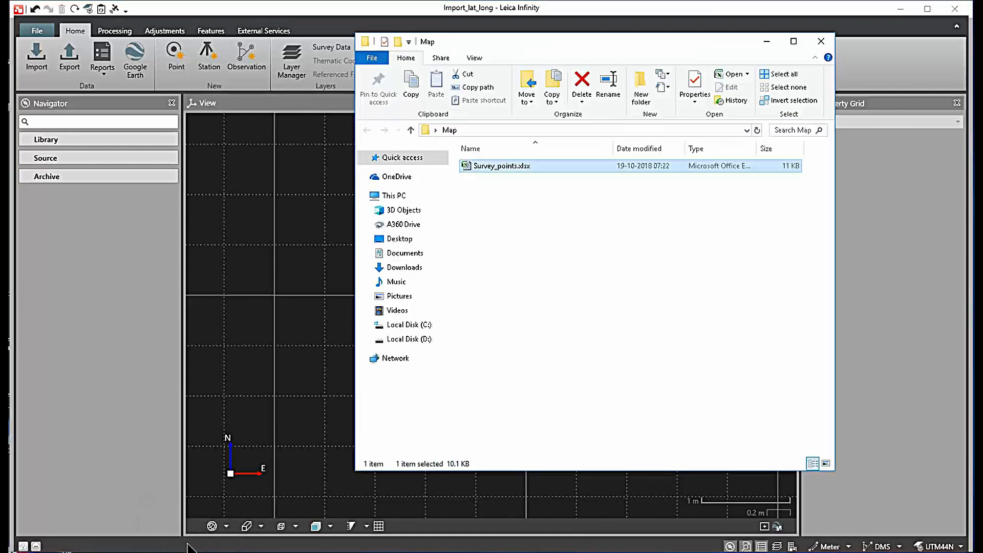
left_click_drag(504, 168, 493, 167)
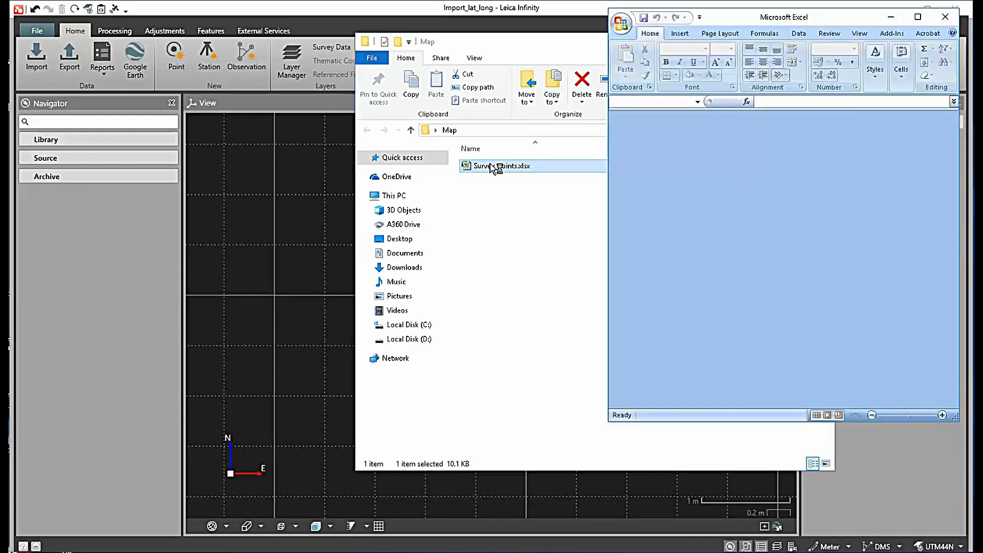
left_click_drag(841, 17, 538, 56)
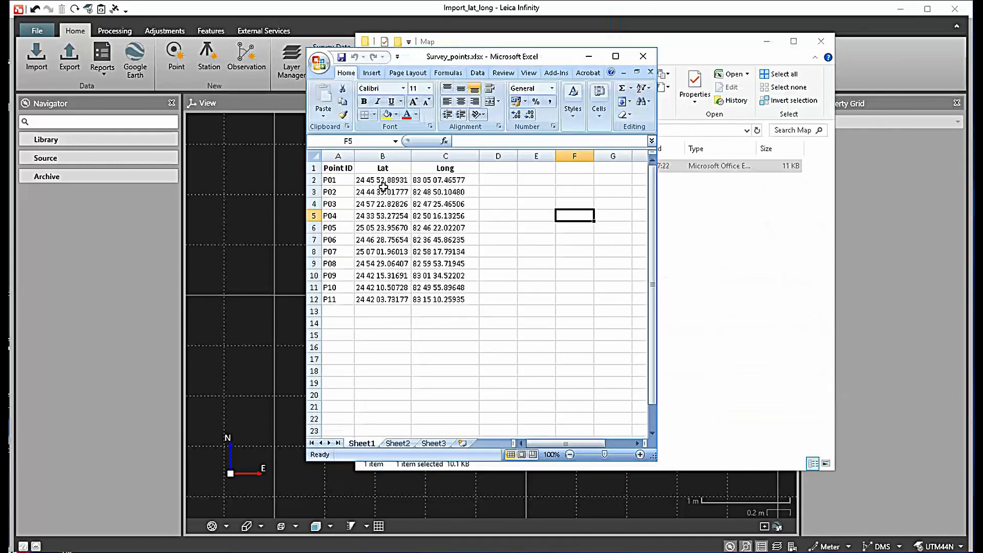
left_click_drag(341, 169, 464, 302)
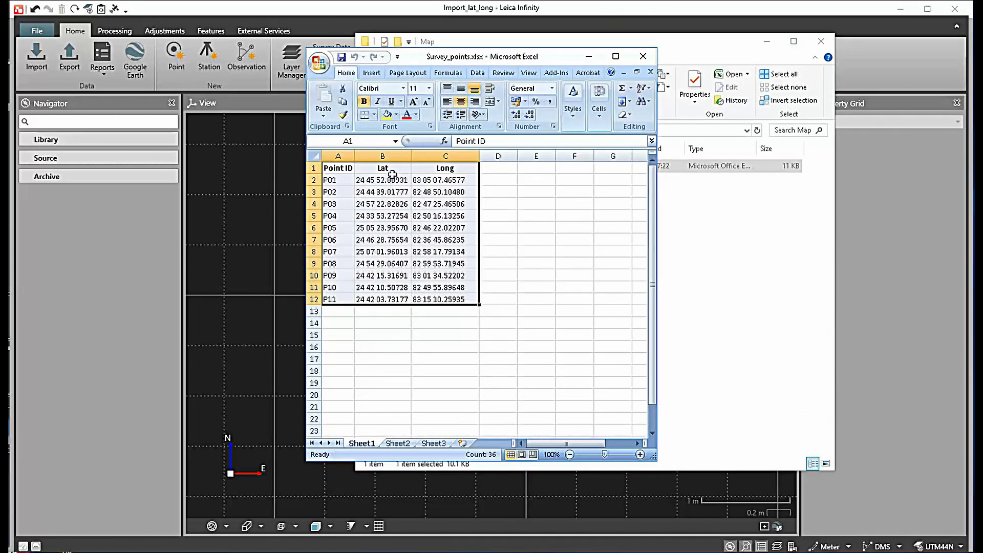
left_click_drag(392, 175, 401, 302)
left_click_drag(448, 170, 453, 293)
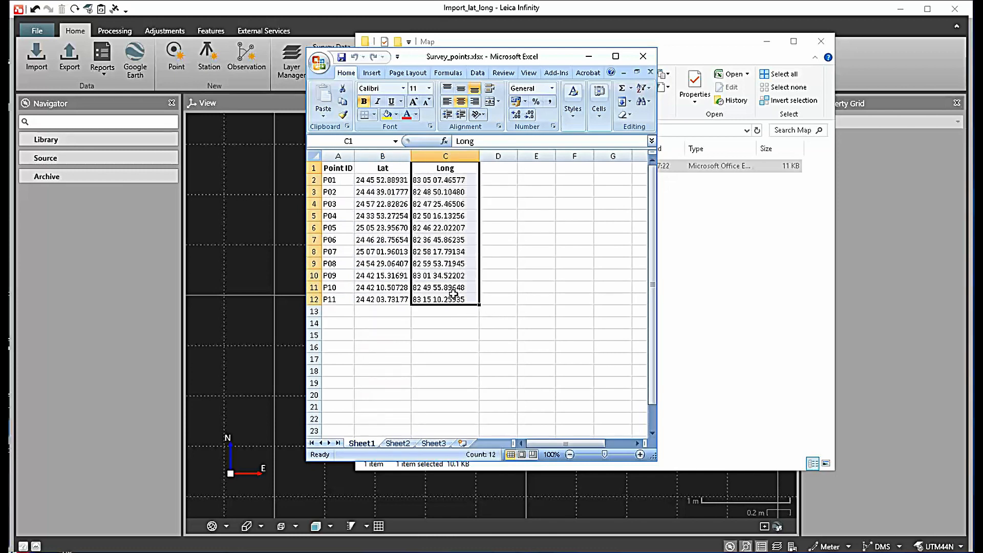
- Rename the latitude and longitude column headers to Lat_DMS and Long_DMS
double_click(404, 168)
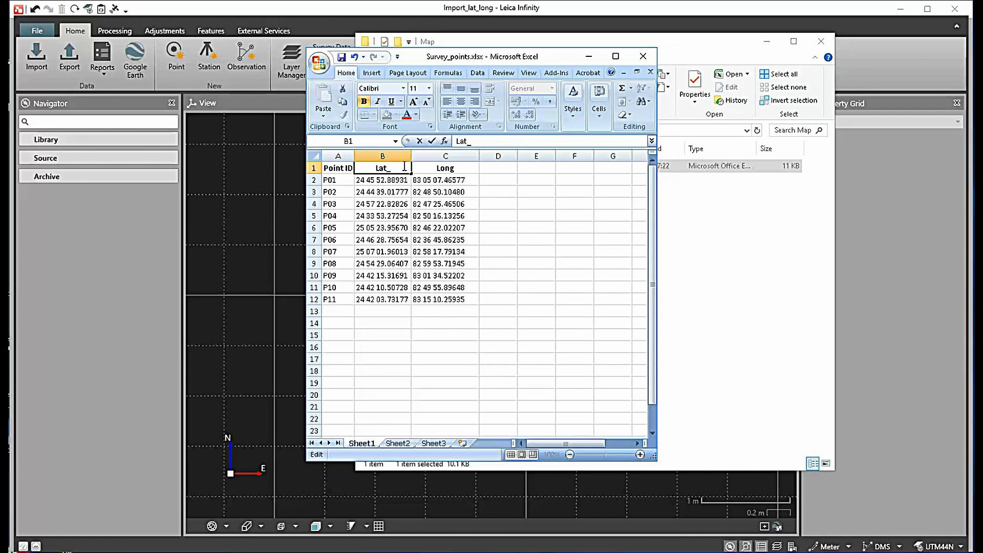
type("_DMS")
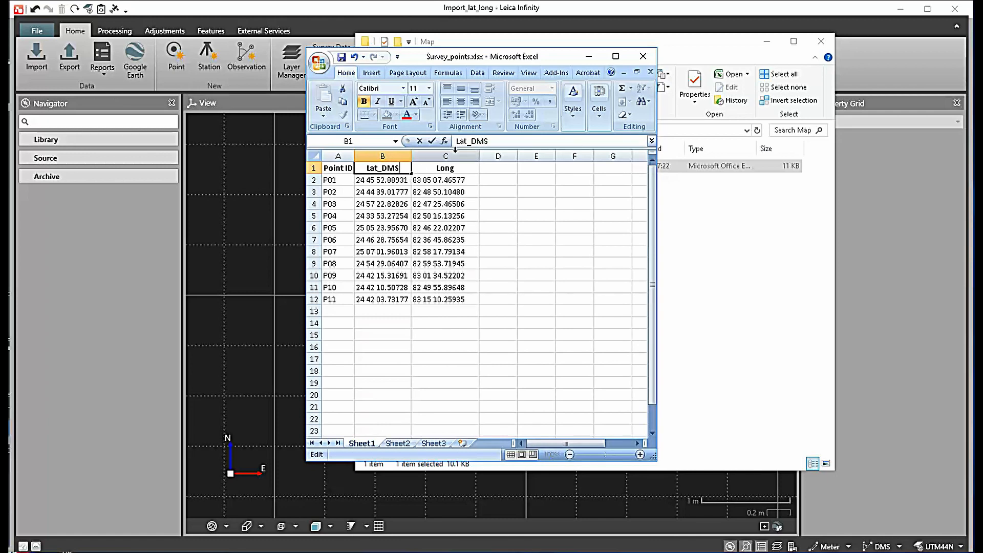
left_click(462, 176)
double_click(461, 171)
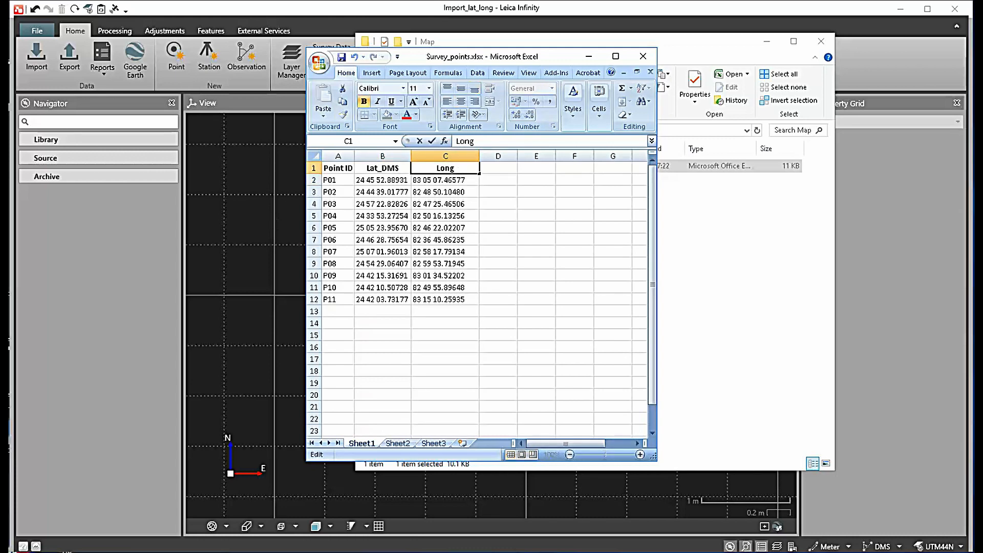
type("_DMS")
left_click(471, 357)
left_click(616, 347)
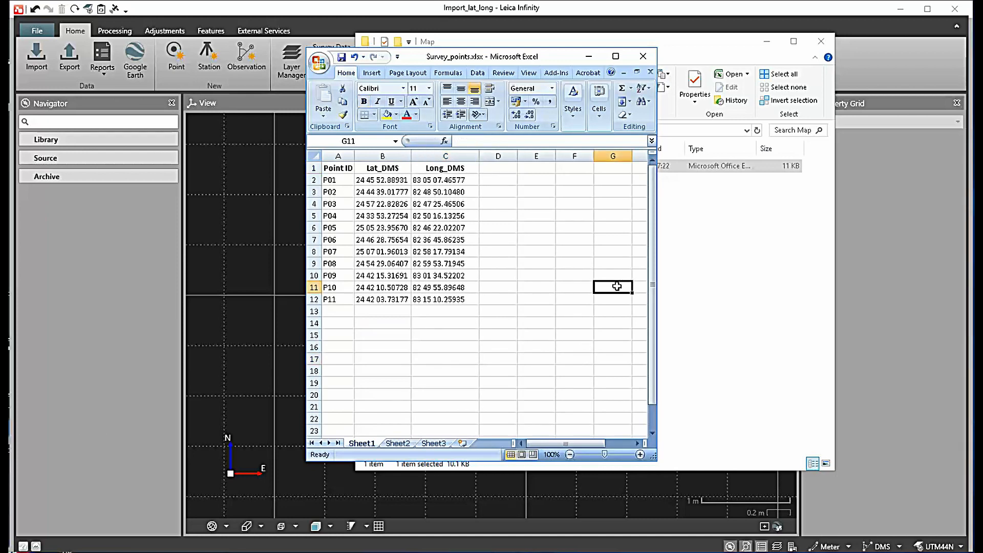
left_click(614, 287)
- Save the active sheet as the tab-delimited text file Survey_points.txt and close the workbook without saving it again
left_click(318, 62)
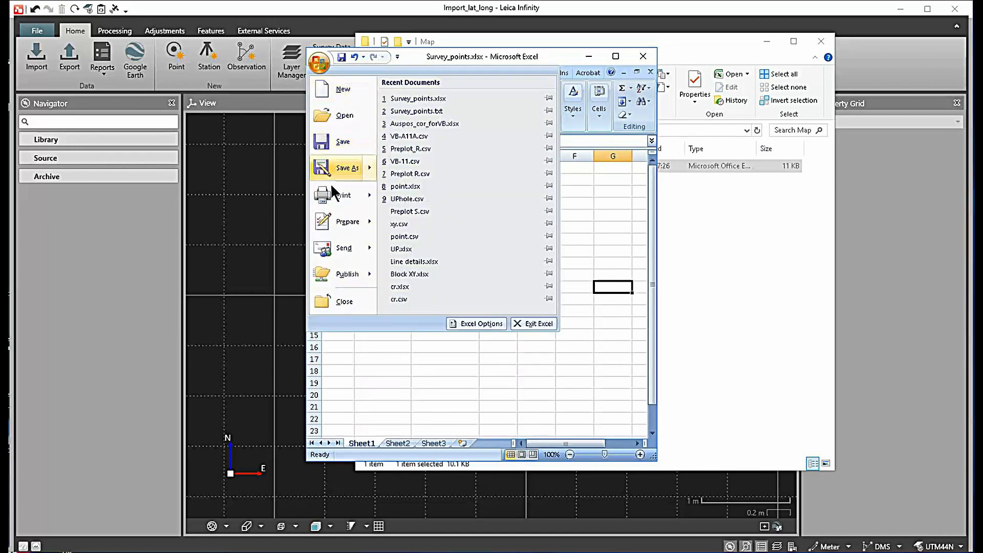
left_click(350, 167)
left_click(542, 302)
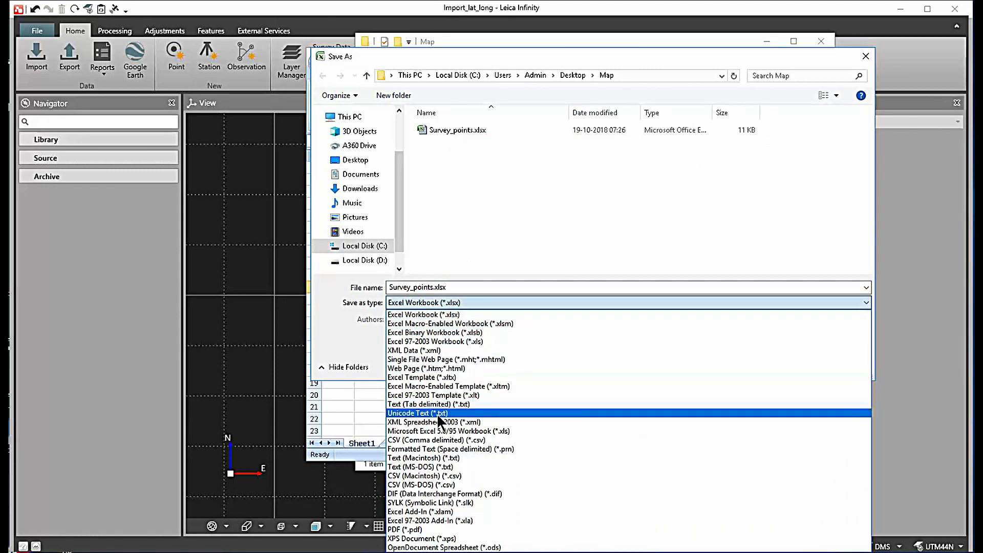
left_click(452, 402)
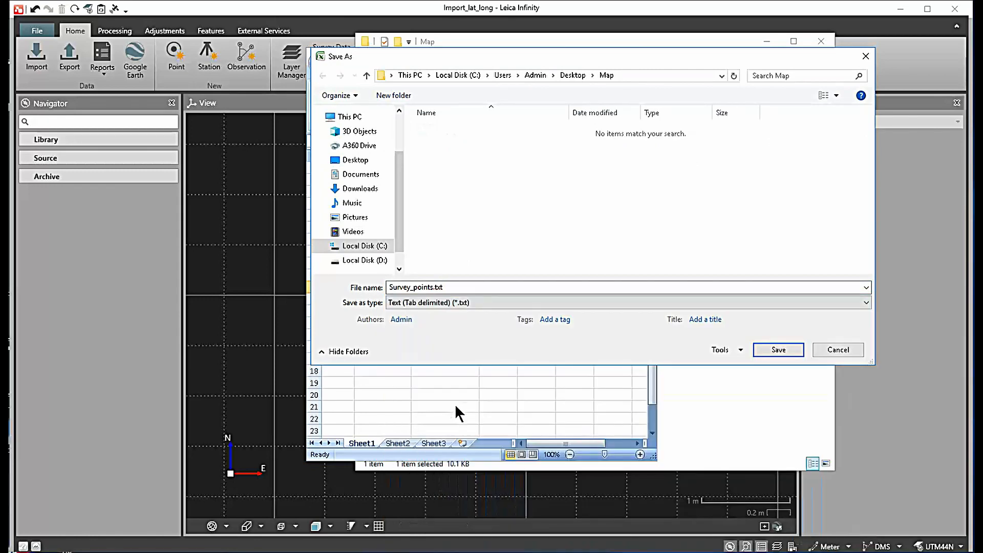
left_click(767, 349)
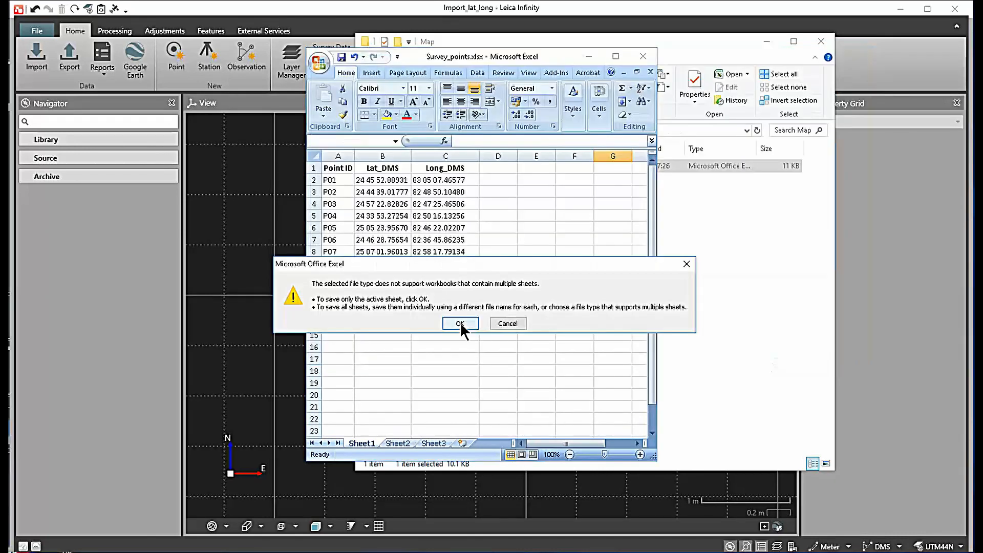
left_click(460, 321)
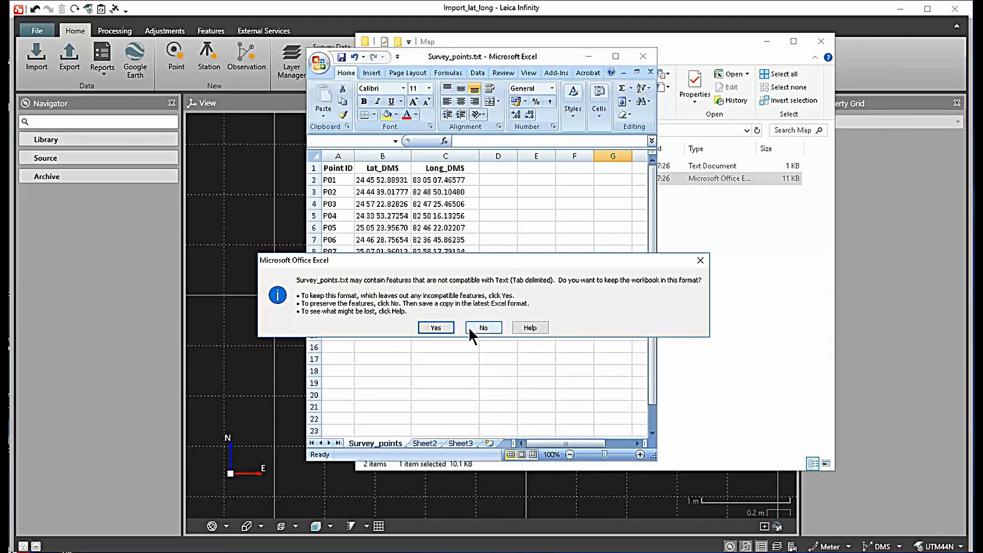
left_click(483, 328)
left_click(834, 349)
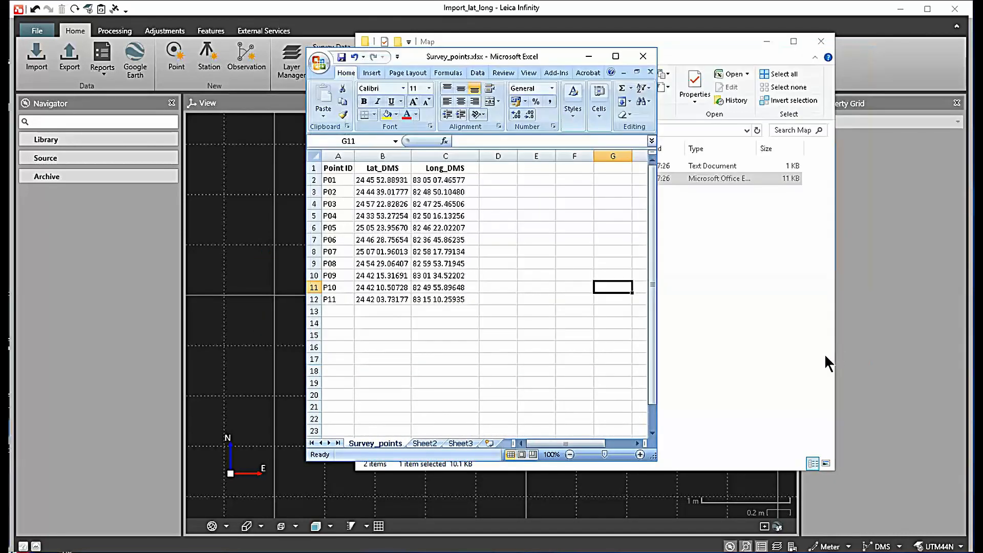
left_click(643, 57)
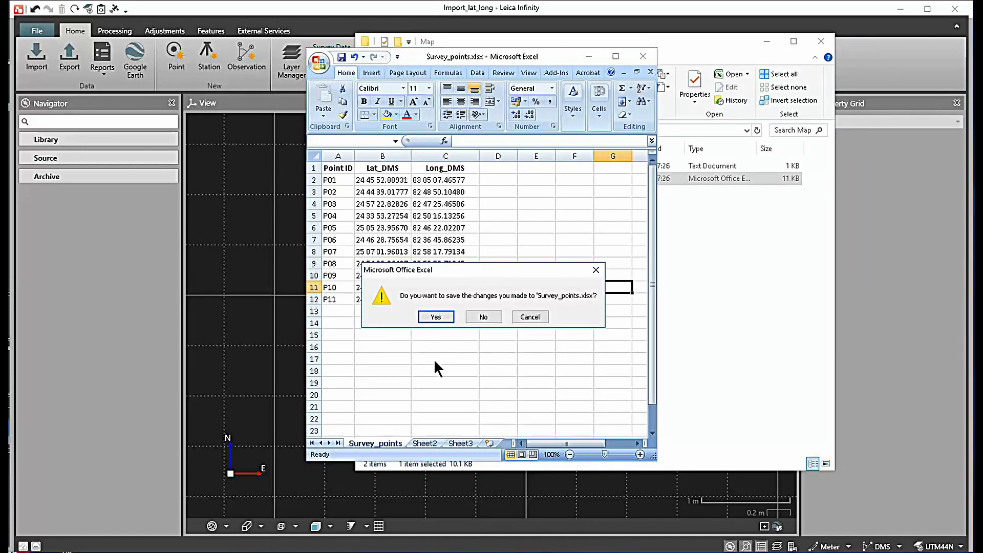
left_click(483, 317)
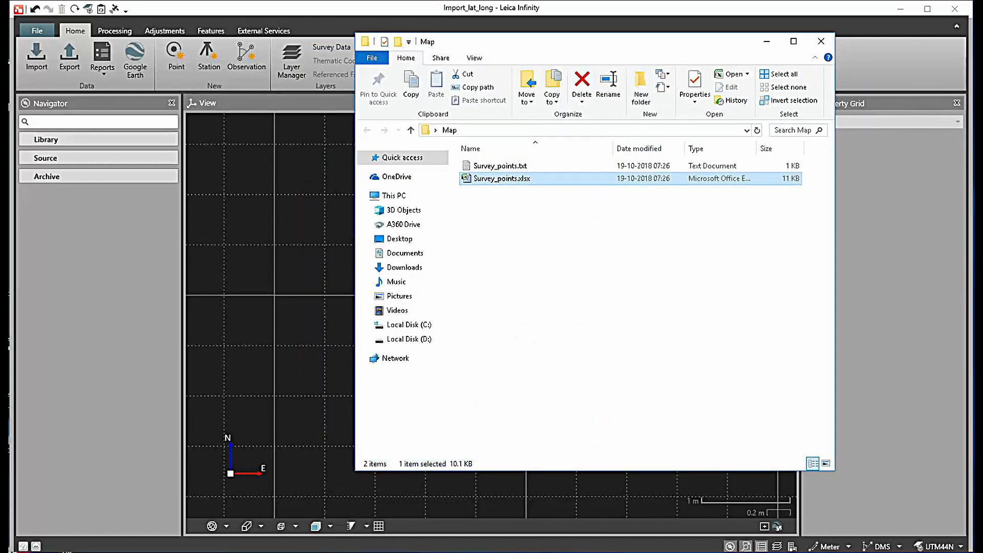
- Open Survey_points.txt from the Map folder to check the exported point data, and close it
double_click(515, 167)
left_click_drag(773, 341, 516, 218)
left_click(919, 188)
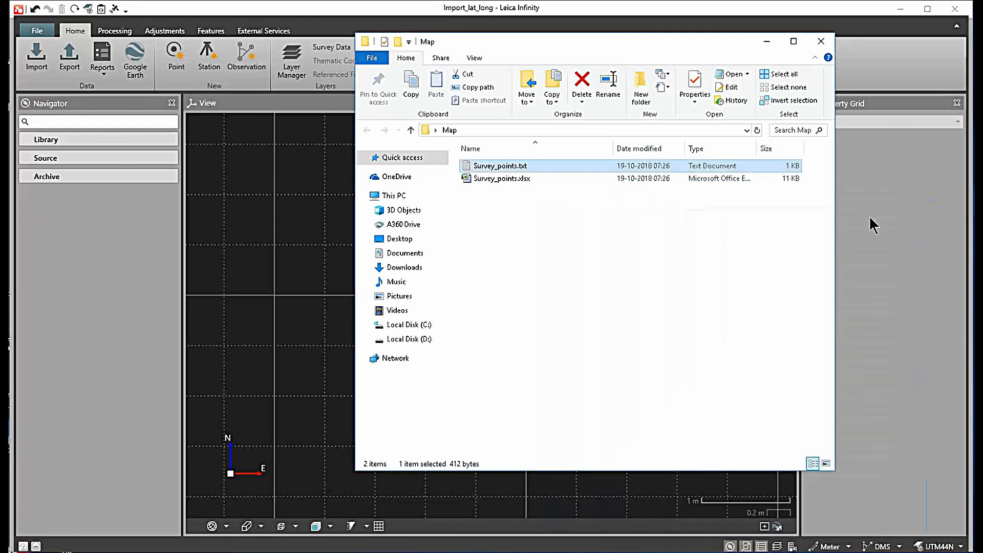
- Start a data import in Leica Infinity and browse to the Map folder on the Desktop
left_click(41, 64)
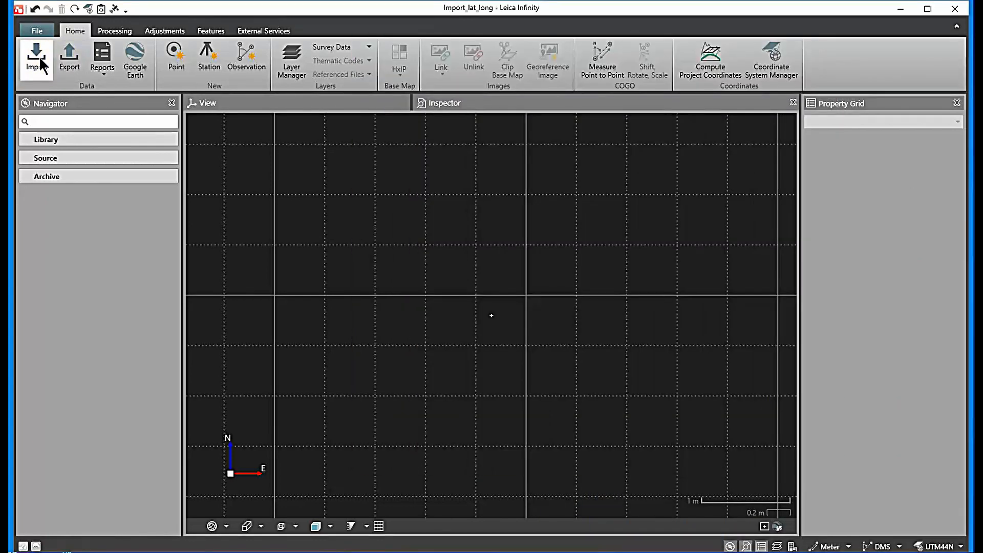
left_click(37, 61)
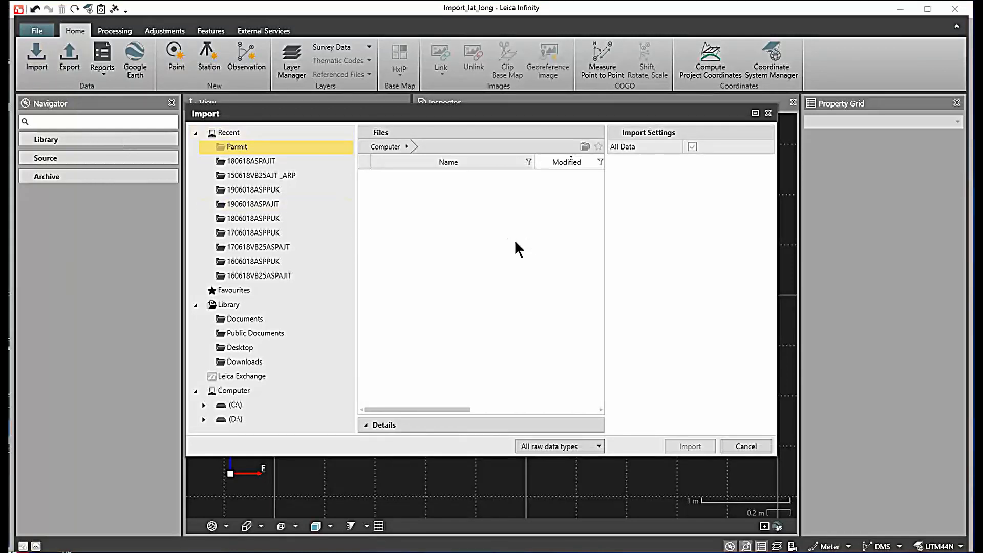
left_click(243, 347)
left_click(407, 236)
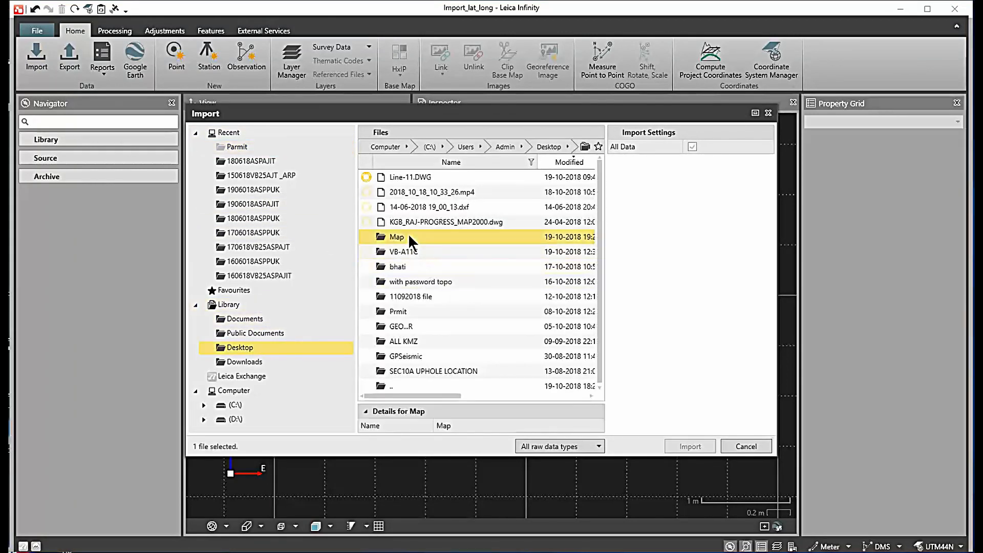
double_click(407, 235)
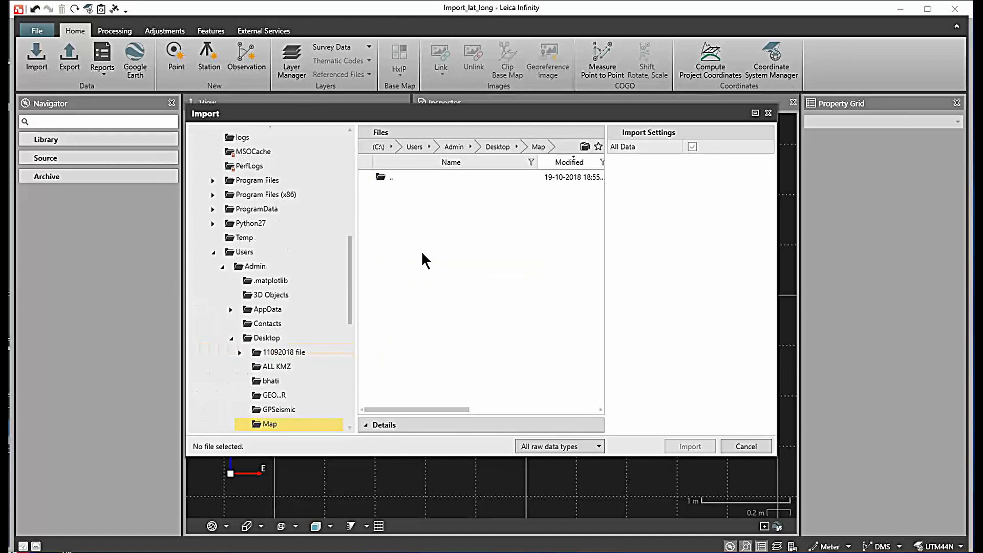
- Set the import data type to ASCII and select Survey_points.txt as the file to import
left_click(555, 445)
scroll(563, 429, "down", 1)
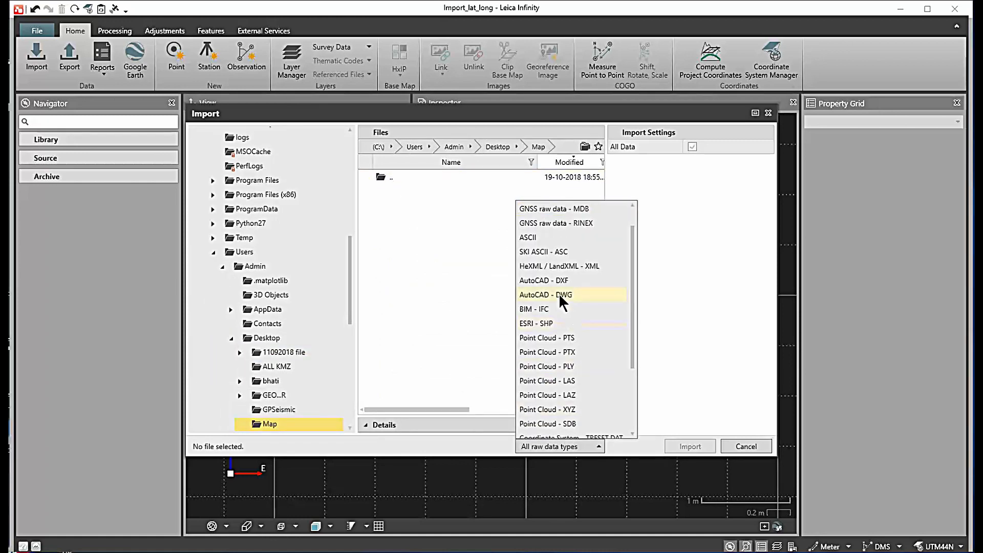
left_click(535, 237)
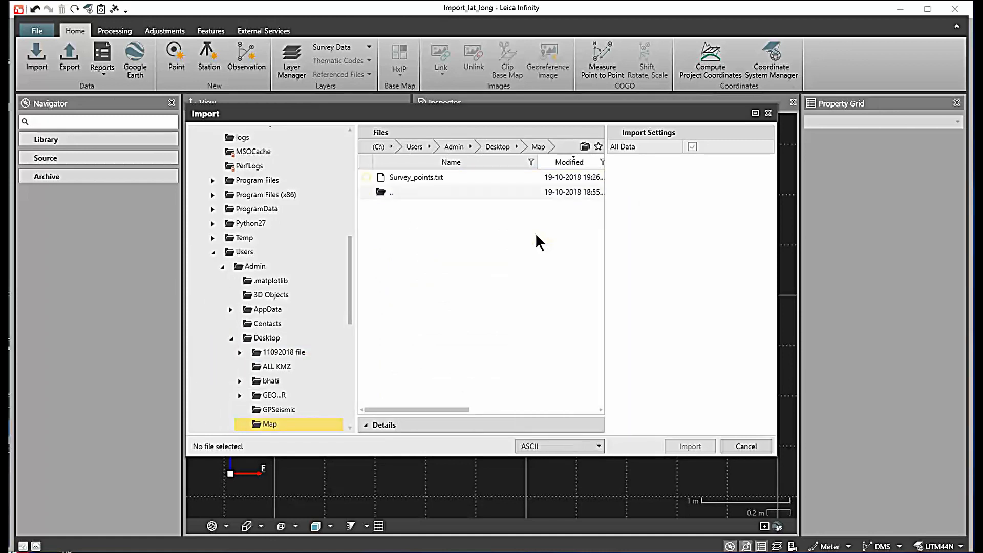
left_click(413, 174)
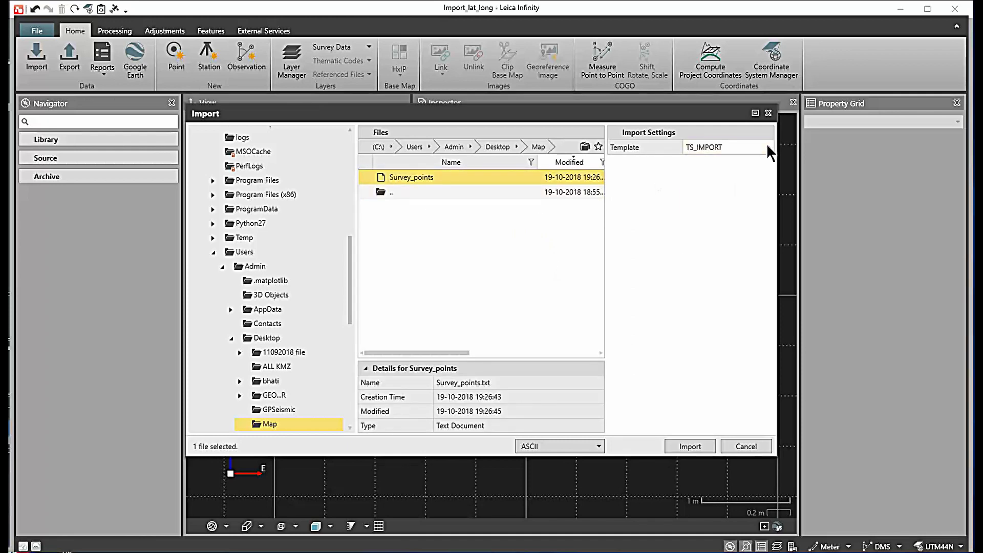
- Create a new ASCII import template using WGS84 Geodetic coordinates and Ellipsoidal height mode
left_click(766, 147)
left_click(696, 239)
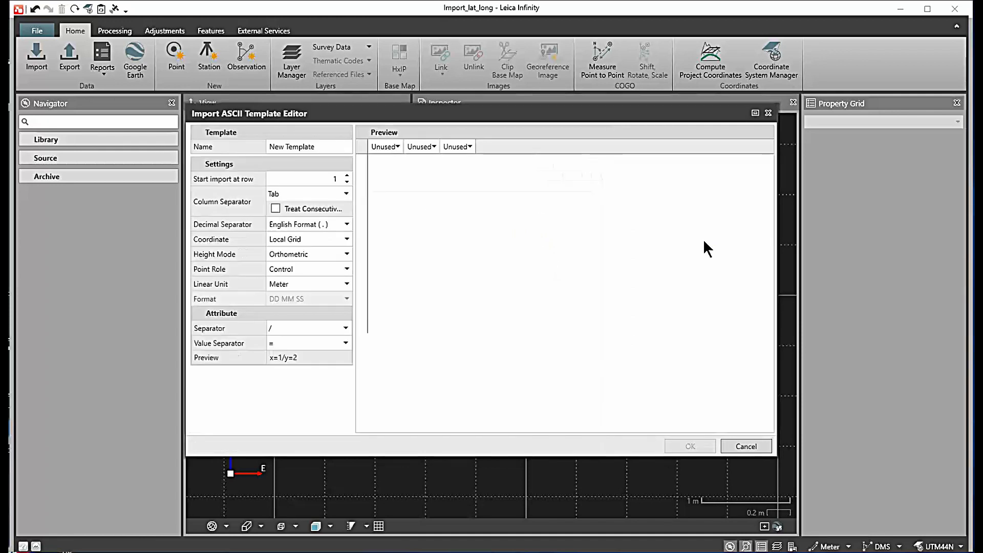
left_click(286, 269)
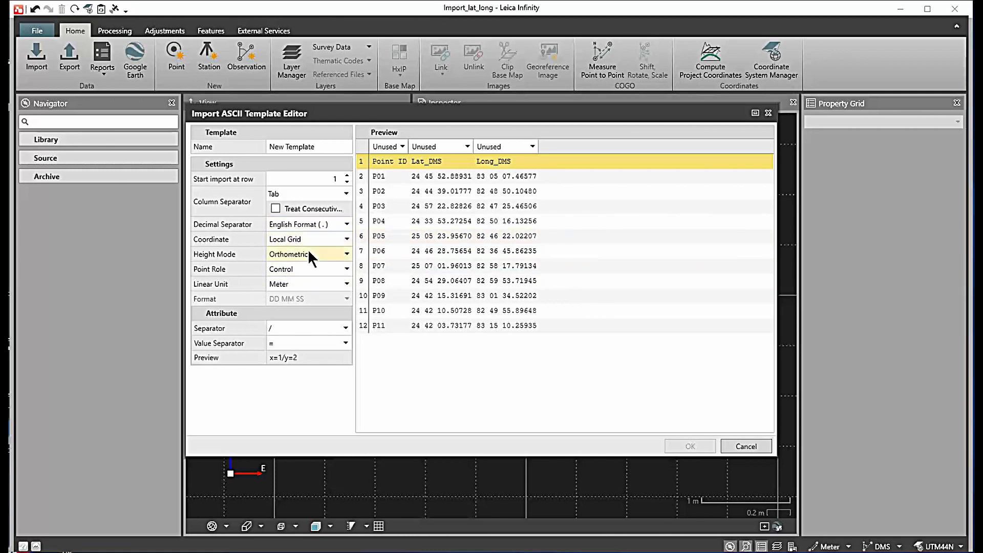
left_click(322, 244)
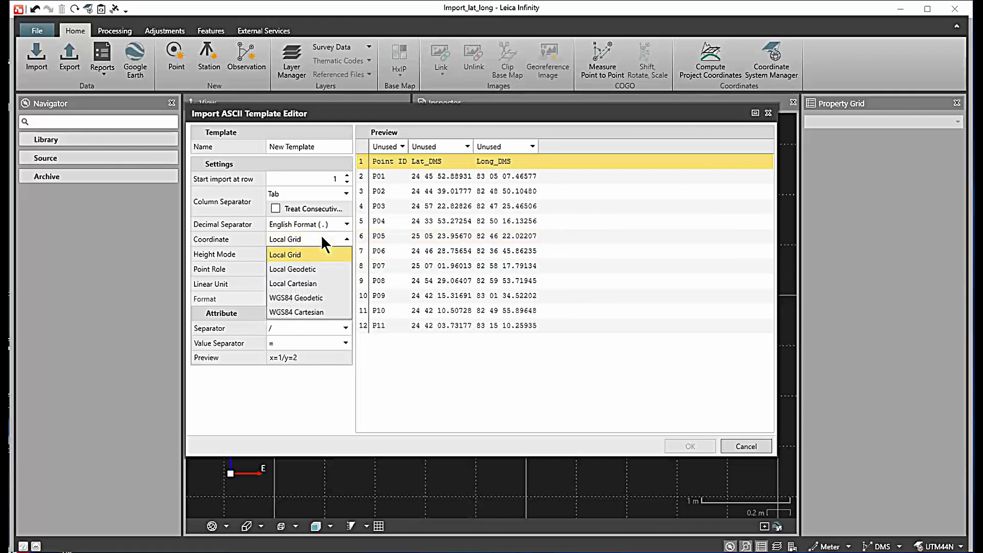
left_click(297, 297)
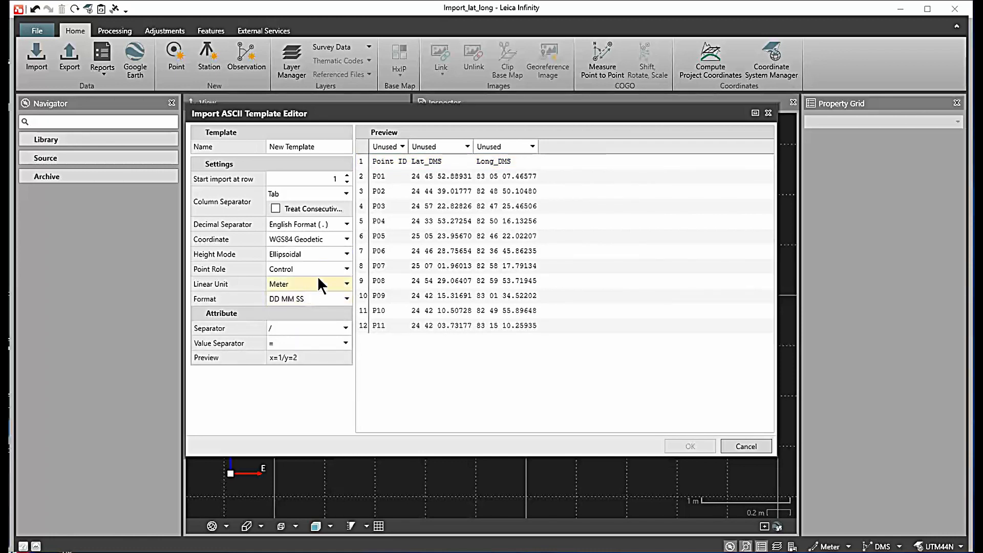
left_click(321, 255)
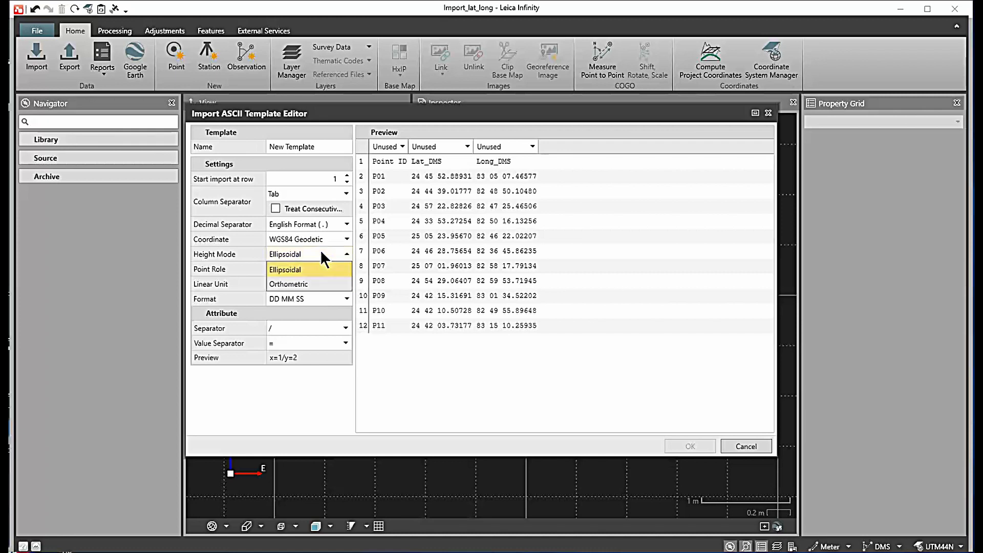
left_click(293, 268)
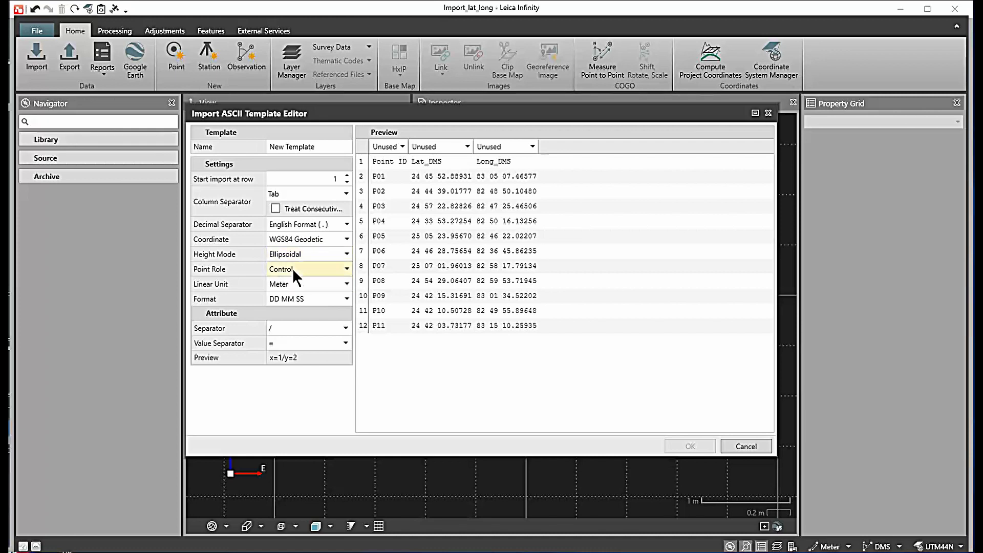
- Start the import at row 2 and assign the three columns to Point Id, WGS84 Latitude and WGS84 Longitude
left_click(346, 175)
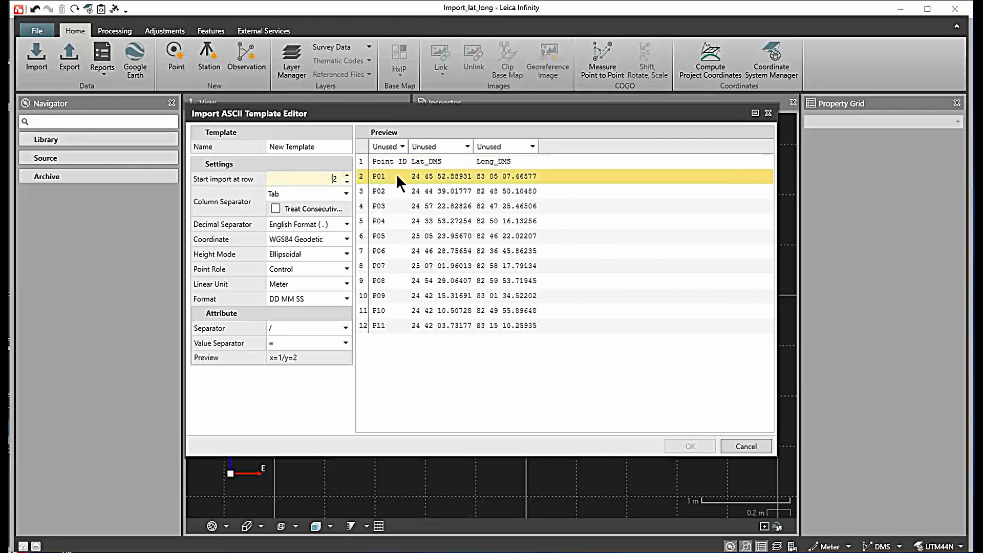
left_click(398, 148)
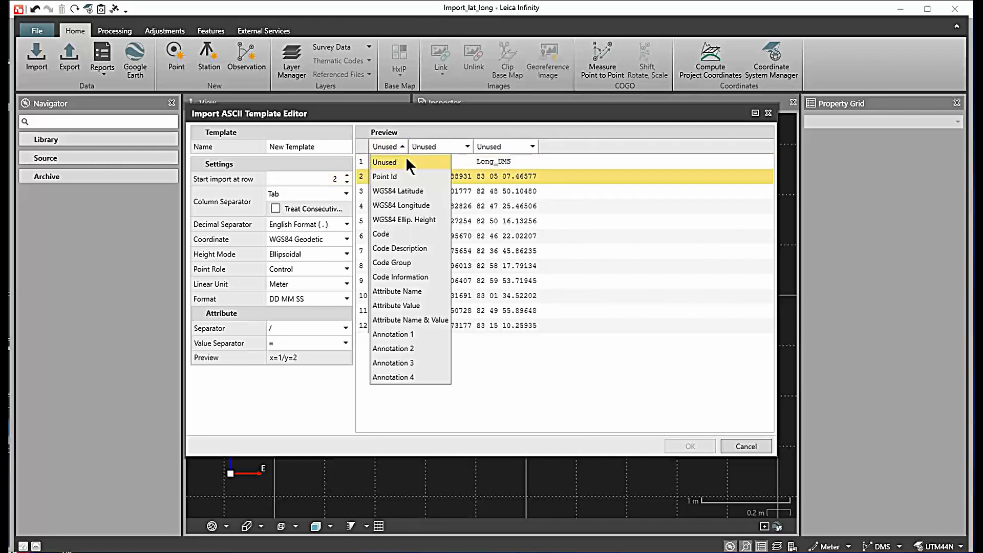
left_click(402, 176)
left_click(457, 148)
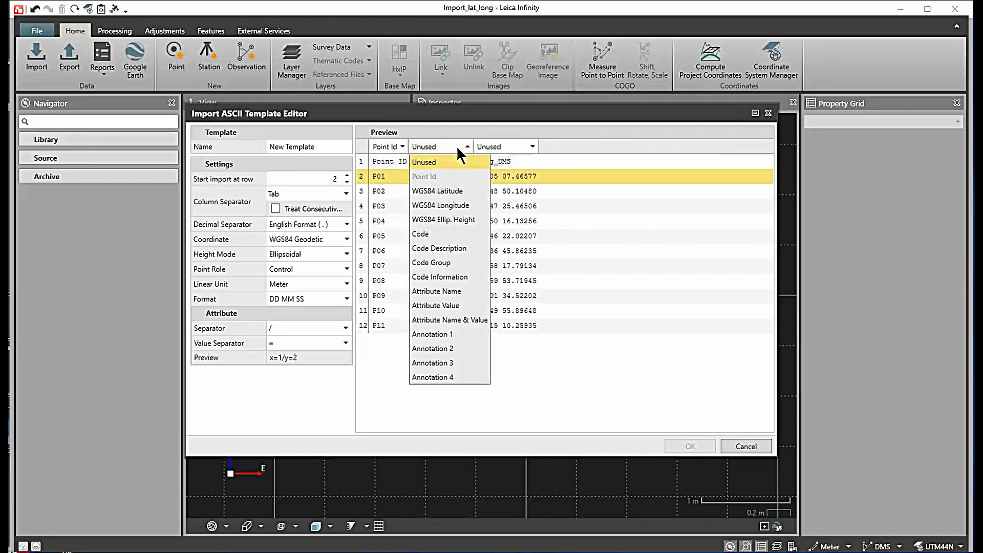
left_click(459, 190)
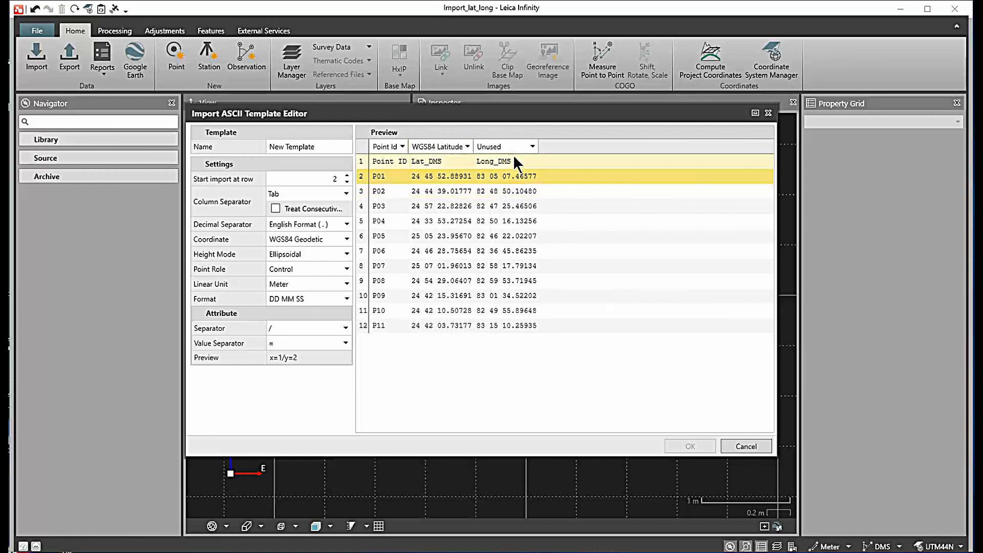
left_click(510, 146)
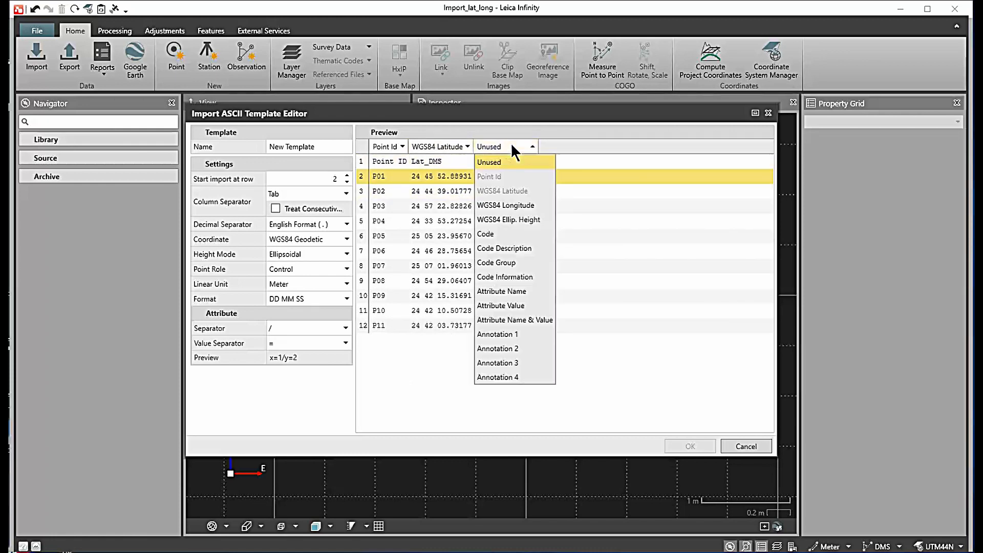
left_click(512, 206)
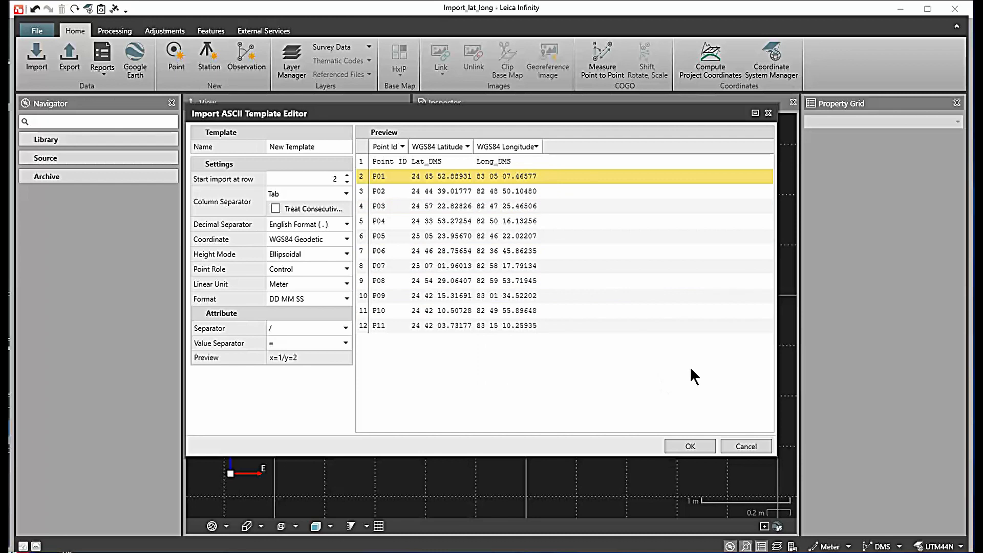
- Name the template importLat_long, save it and import Survey_points.txt with it
left_click_drag(321, 144, 269, 147)
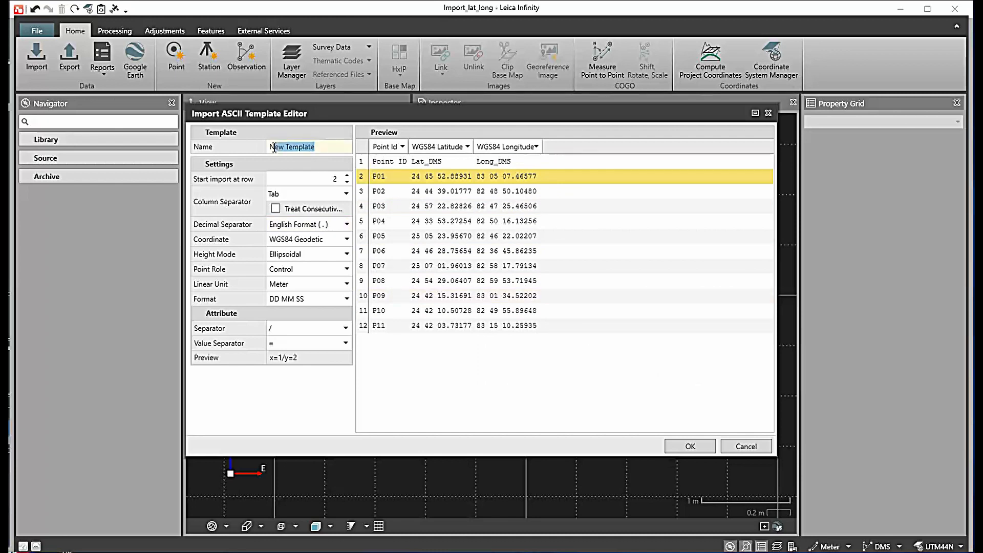
key("BackSpace")
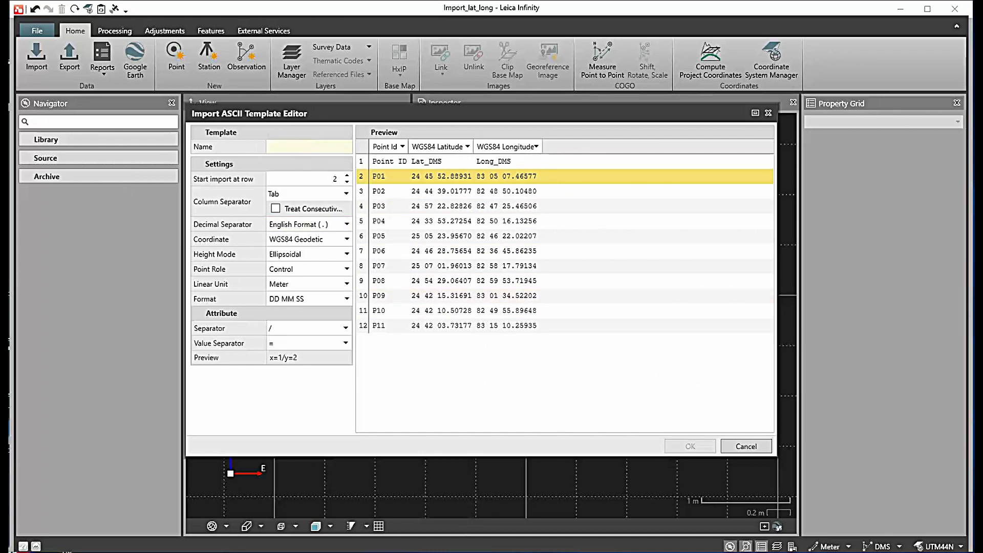
type("importLat_long")
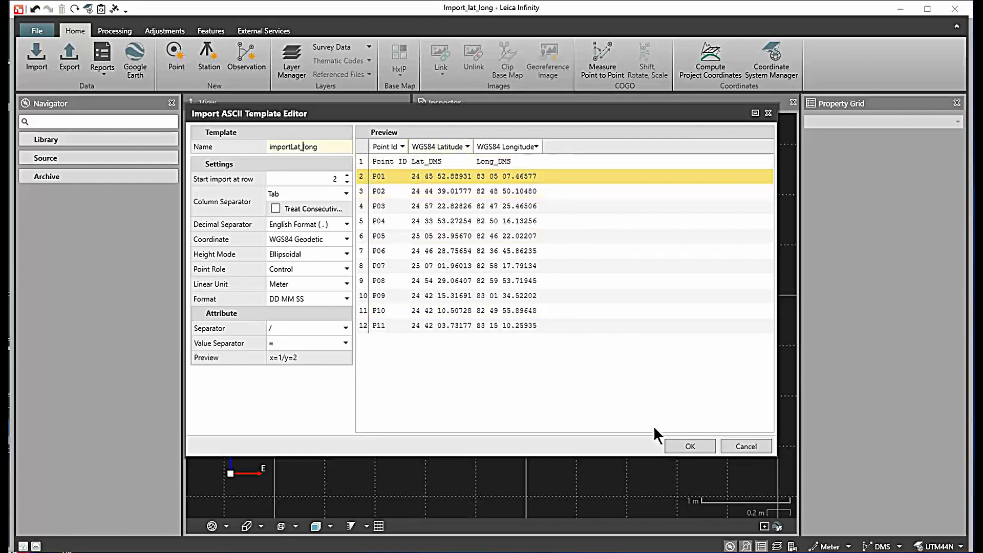
left_click(689, 448)
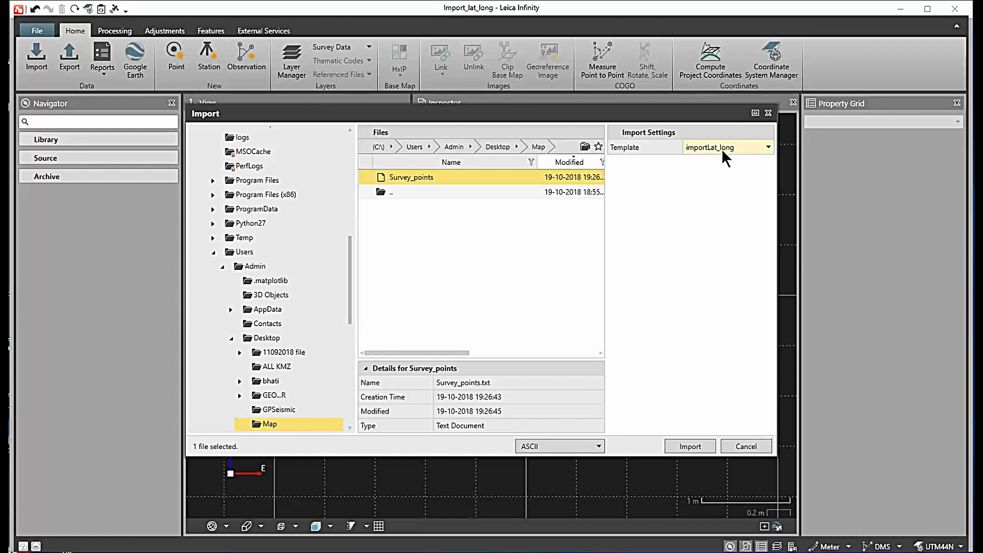
left_click(699, 450)
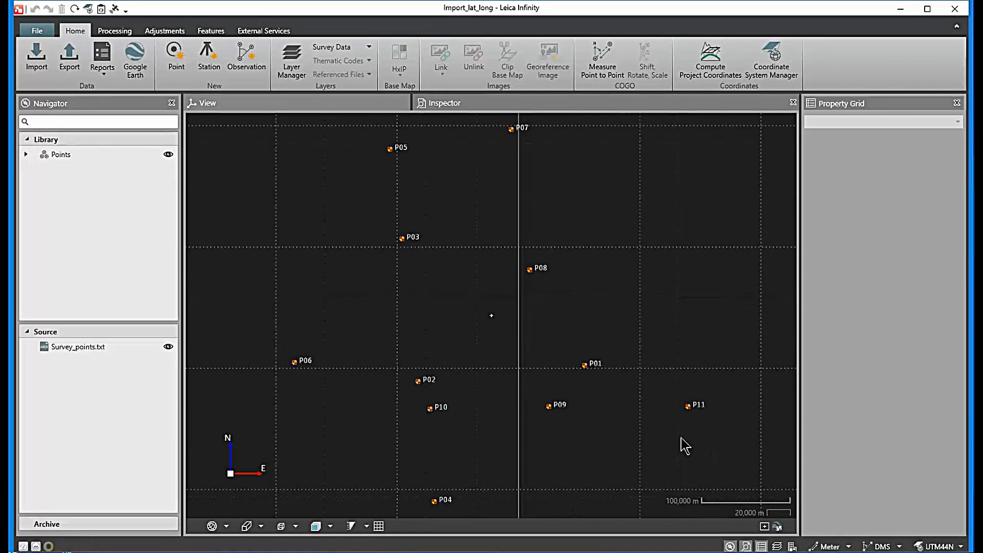
- Check the imported points' grid and WGS84 coordinates in the Inspector's points table, sorting them by latitude and longitude
scroll(525, 314, "down", 3)
scroll(522, 381, "up", 2)
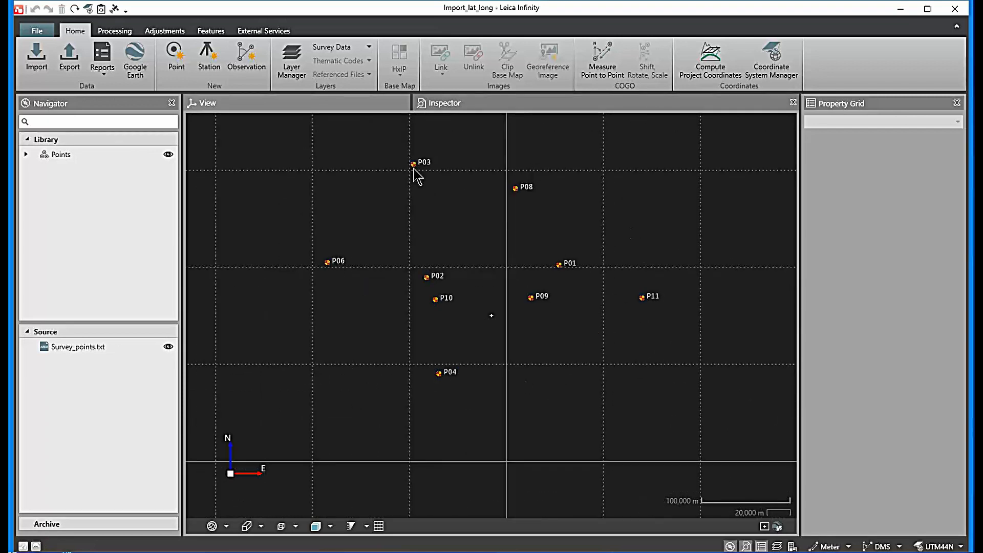
scroll(450, 347, "down", 1)
scroll(453, 146, "up", 1)
left_click(441, 104)
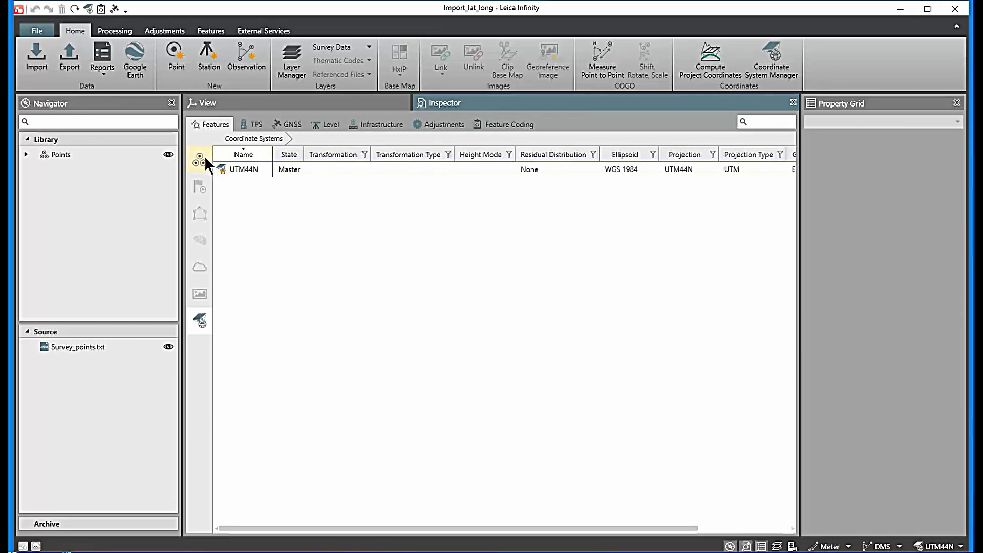
left_click(205, 159)
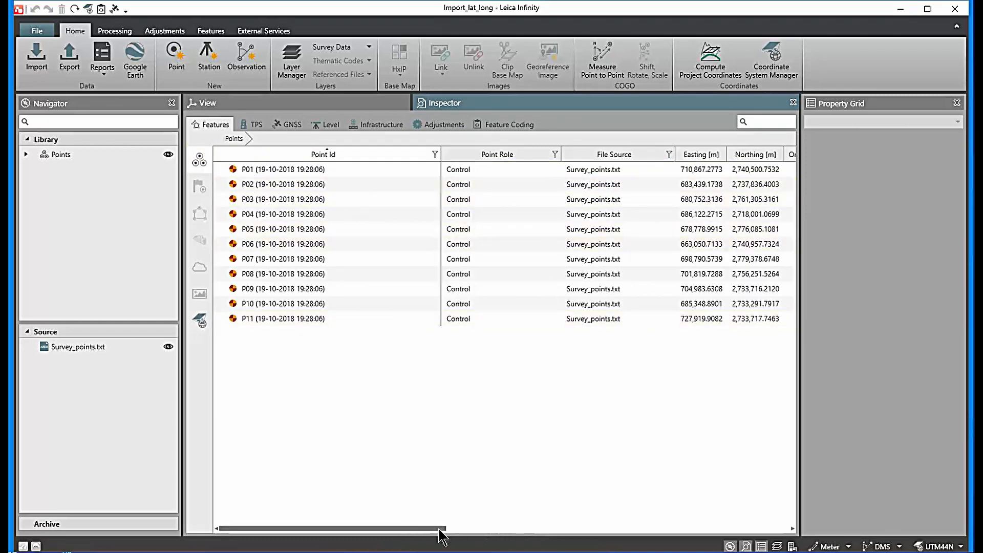
left_click_drag(438, 528, 663, 529)
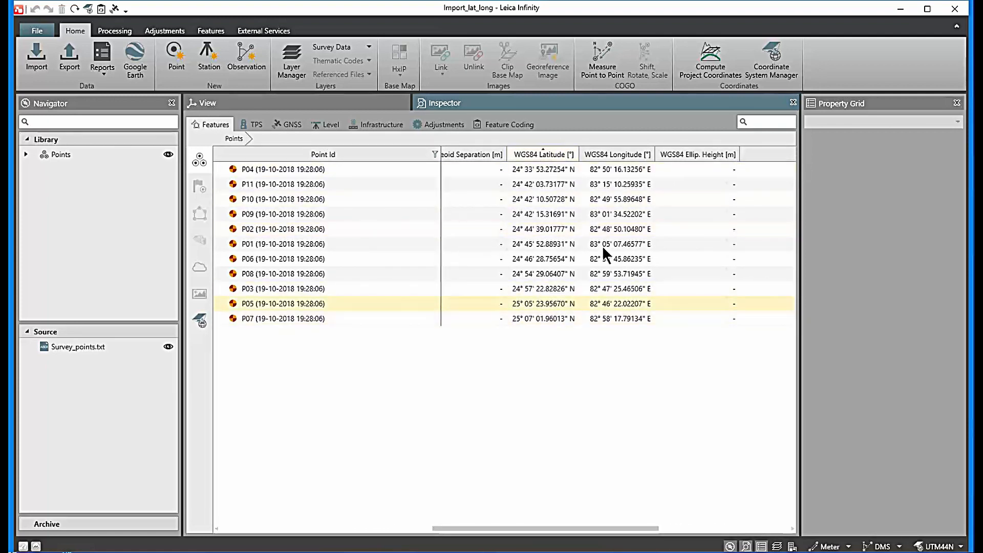
left_click(625, 154)
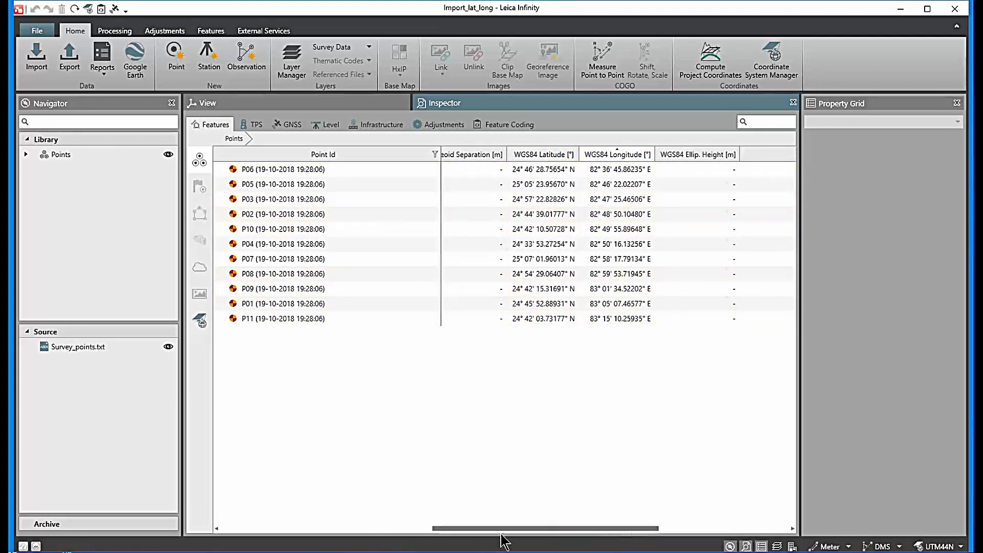
left_click_drag(487, 530, 245, 528)
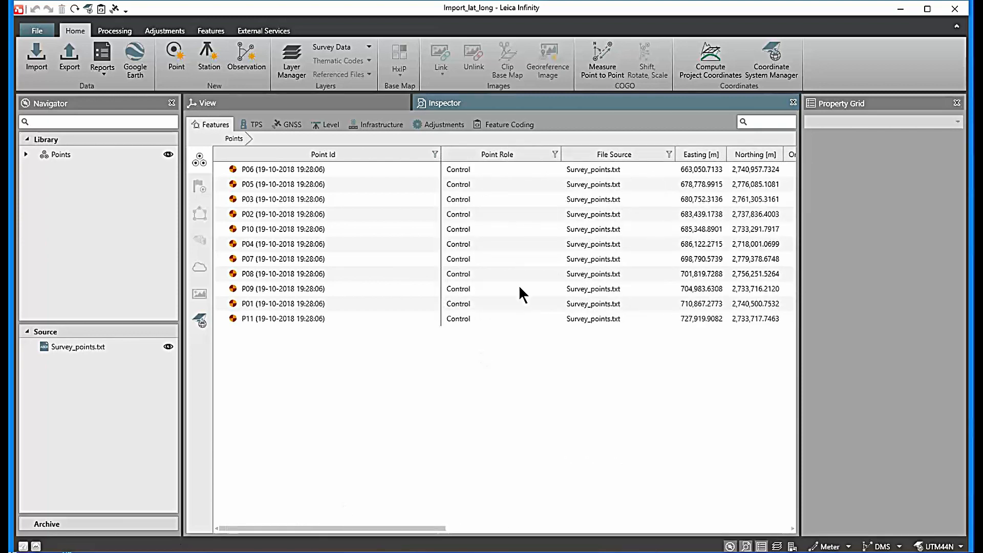
left_click(603, 157)
mouse_move(345, 528)
left_mouse_down()
mouse_move(753, 509)
mouse_move(358, 505)
left_mouse_up()
- Examine the layout of the imported survey points in the graphical view
left_click(328, 105)
scroll(508, 386, "up", 1)
scroll(507, 387, "down", 3)
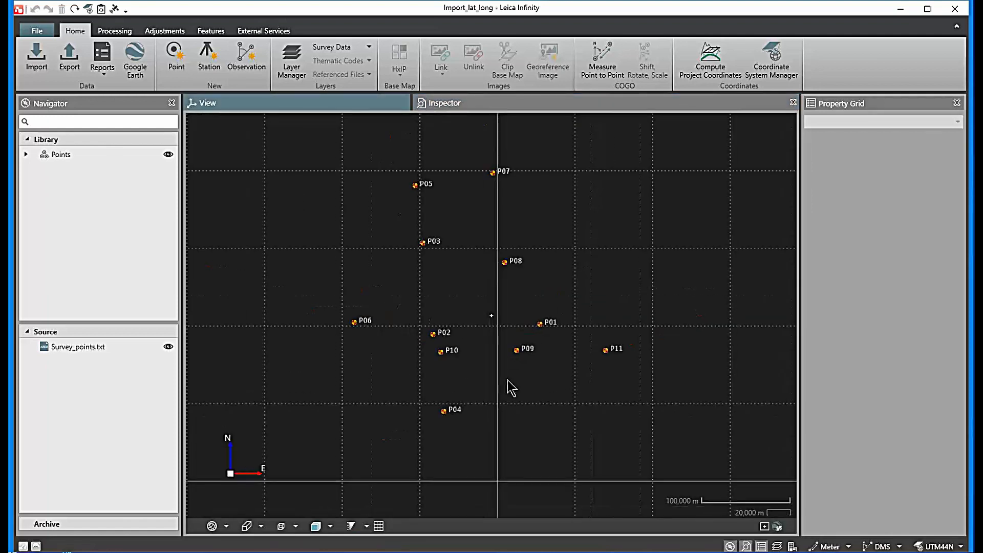
scroll(505, 389, "up", 2)
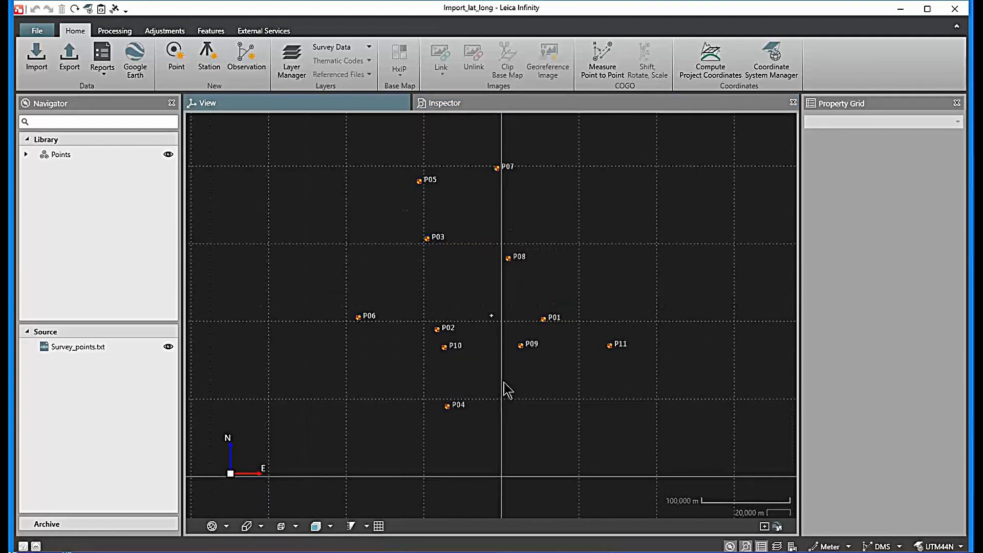
scroll(506, 390, "up", 1)
scroll(506, 390, "down", 1)
scroll(509, 320, "up", 1)
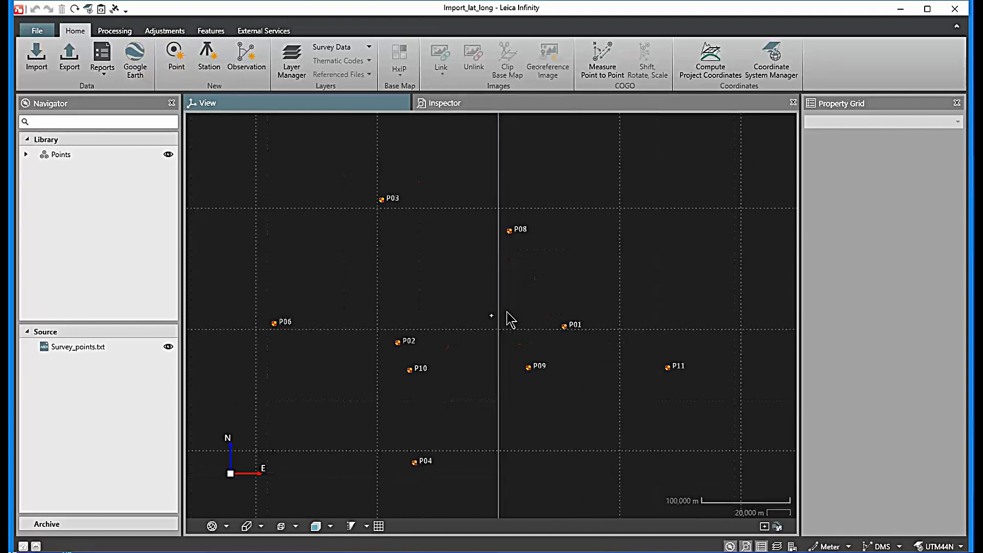
scroll(508, 320, "down", 1)
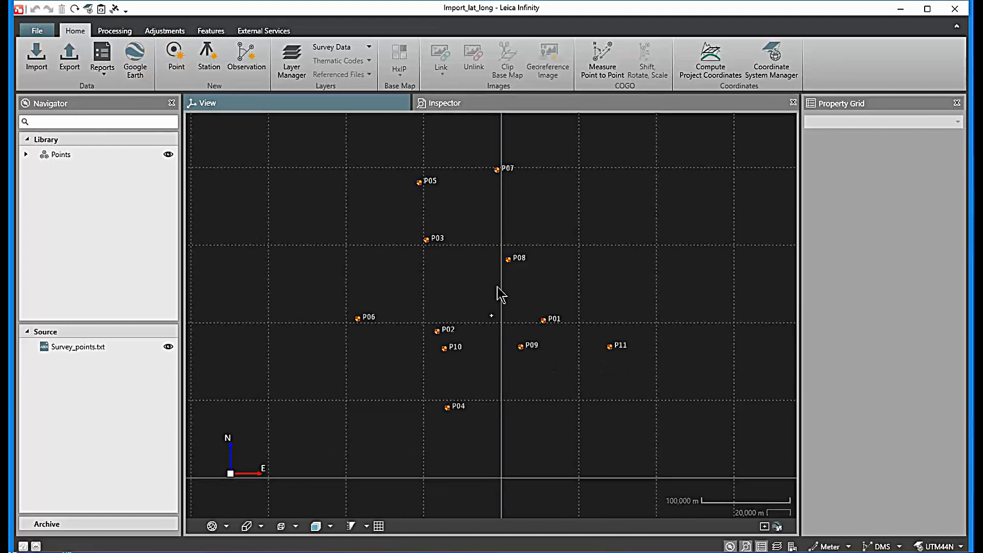
- Select point P05, check its WGS84 latitude and longitude in its properties, and close them without applying changes
left_click(419, 182)
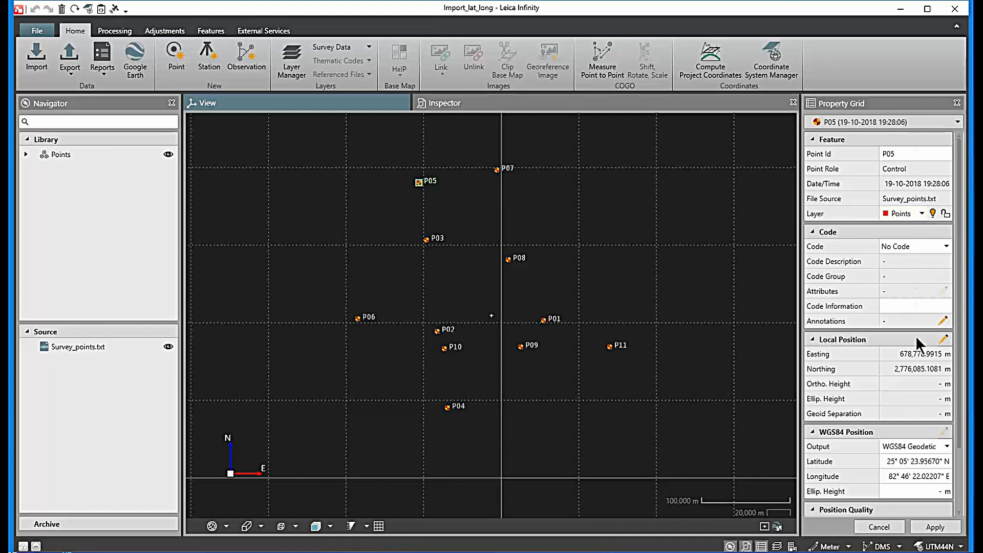
left_click(902, 464)
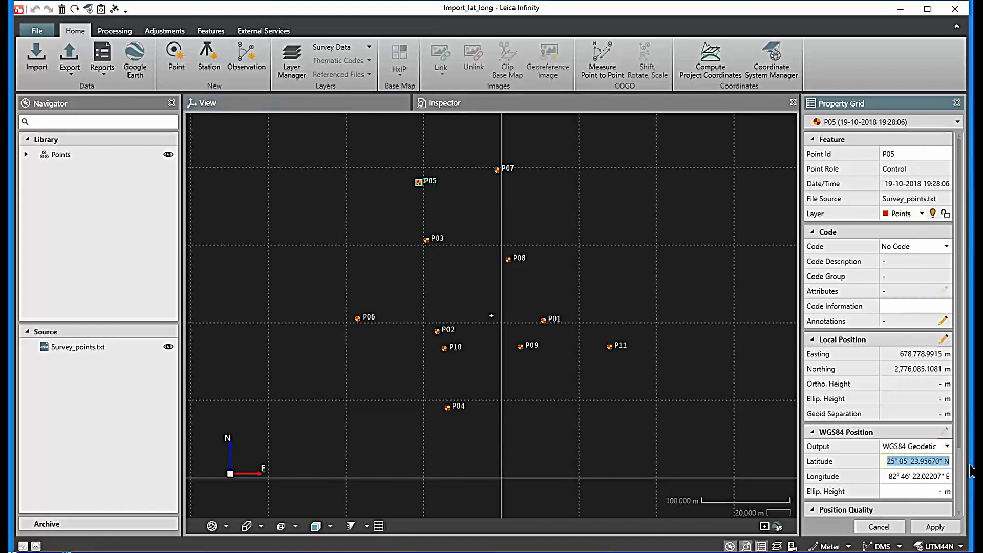
left_click(890, 476)
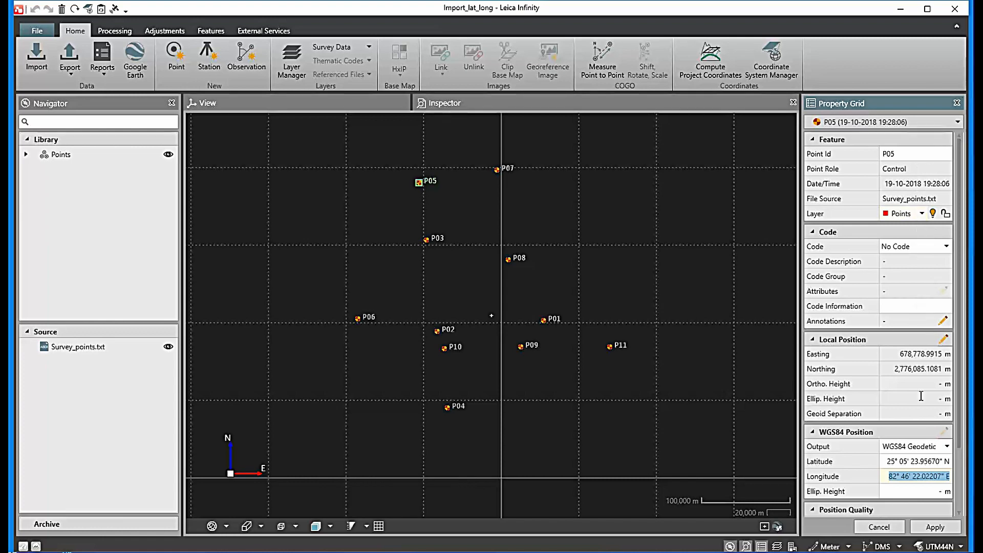
scroll(921, 396, "down", 3)
left_click(880, 527)
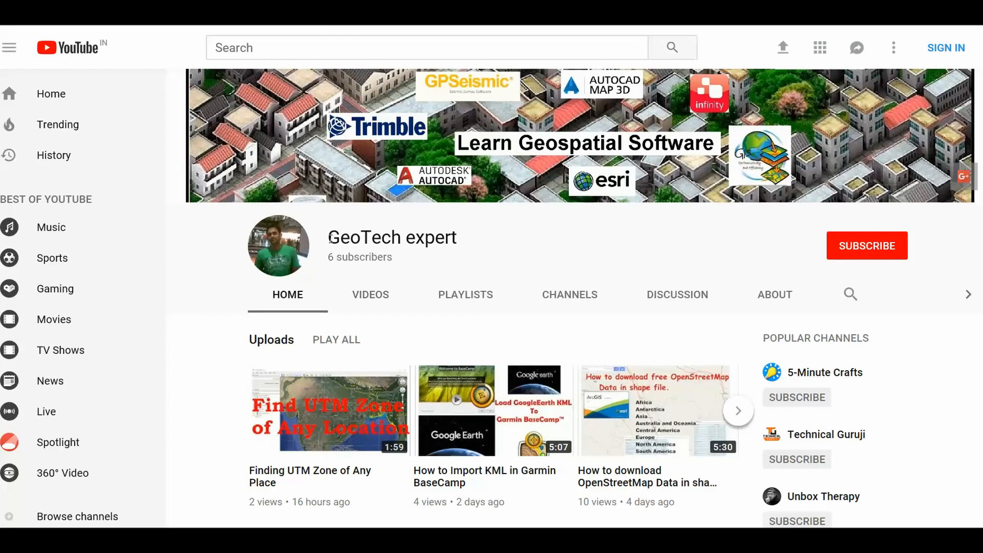
left_click_drag(330, 237, 461, 237)
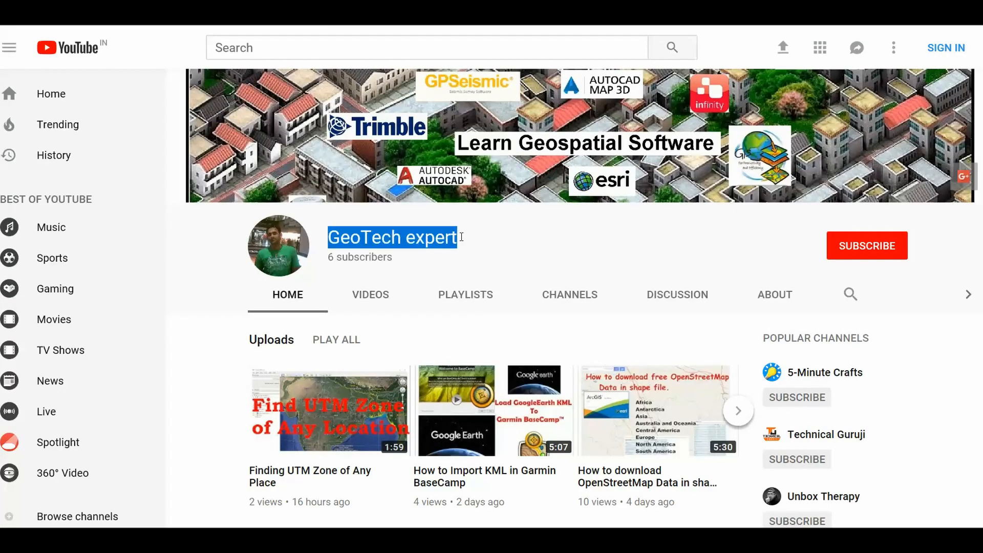
left_click(862, 256)
key("ctrl+minus")
key("ctrl+minus")
key("ctrl+minus")
key("ctrl+minus")
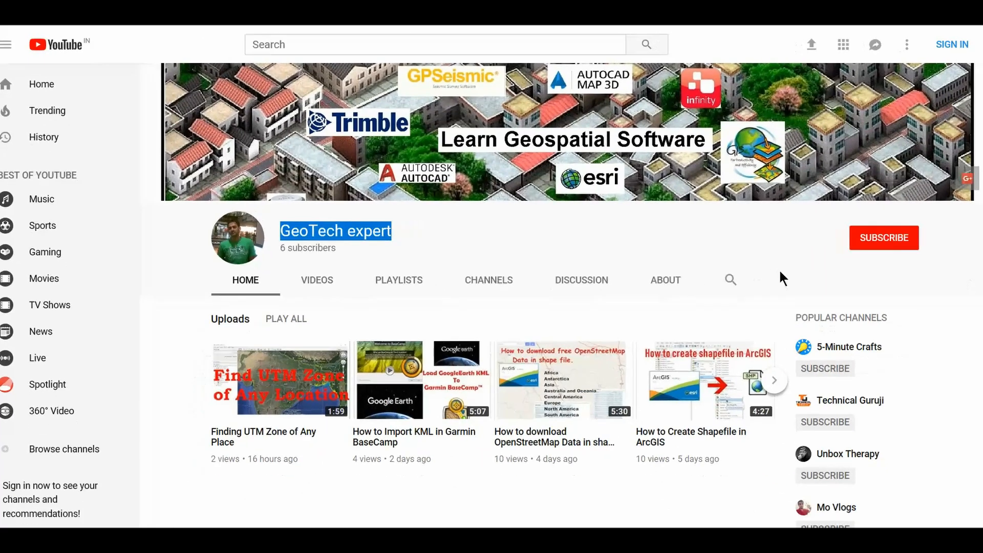